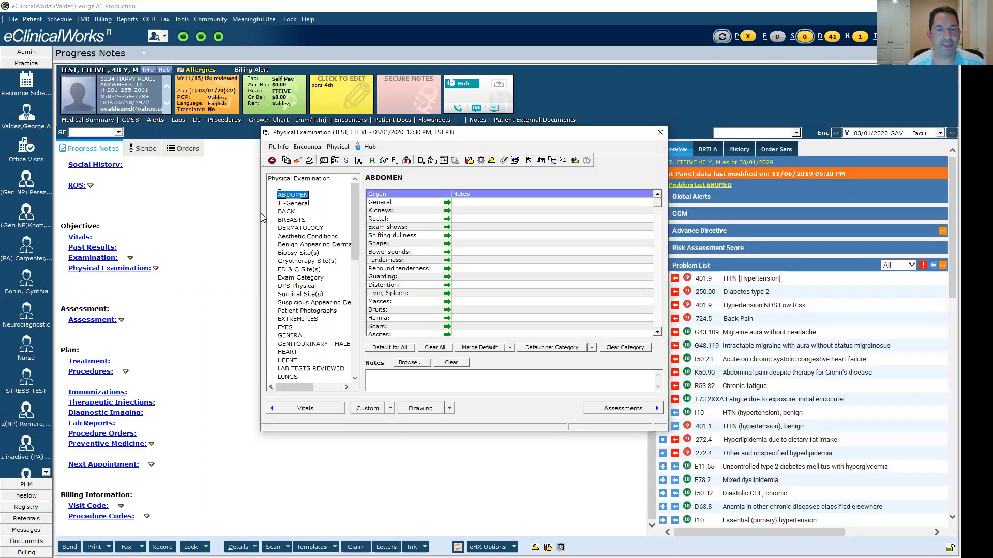
# - Create a new physical examination category named ___TEST for both sexes and open it
pyautogui.click(290, 205)
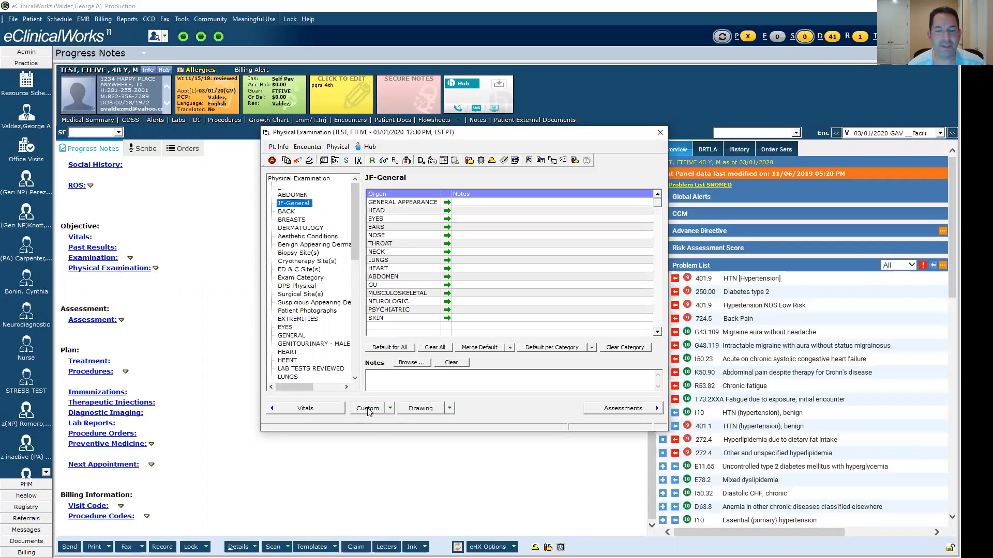
pyautogui.click(390, 409)
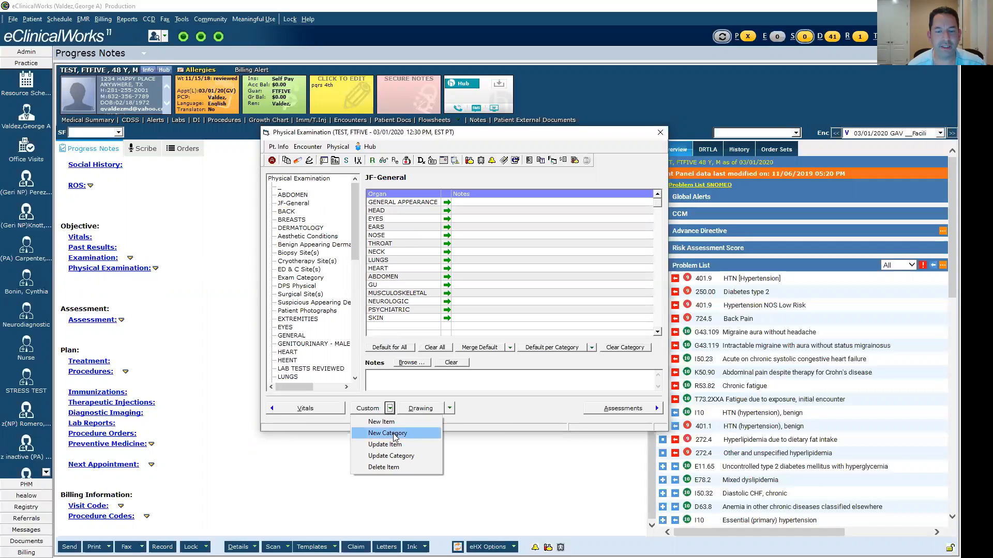
pyautogui.click(394, 436)
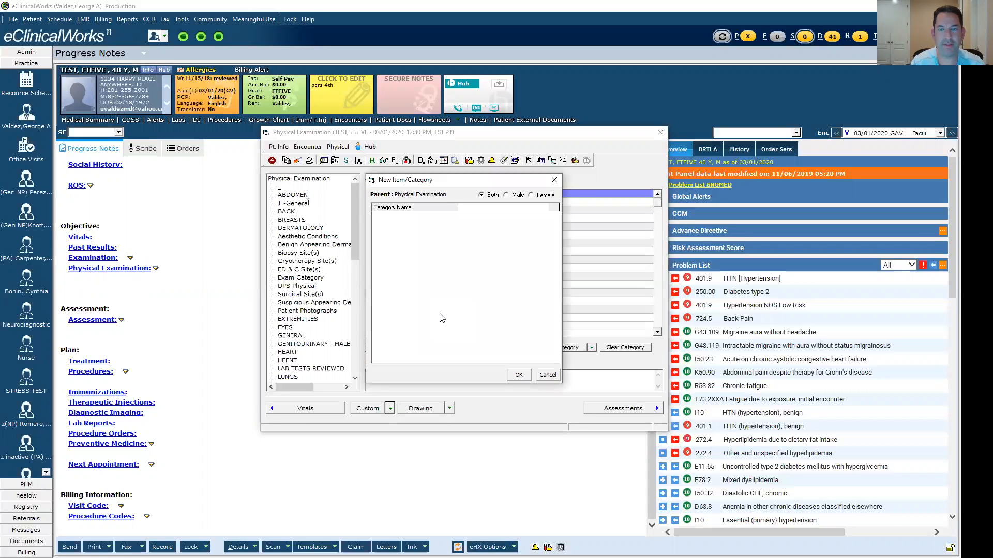
pyautogui.write('___TEST')
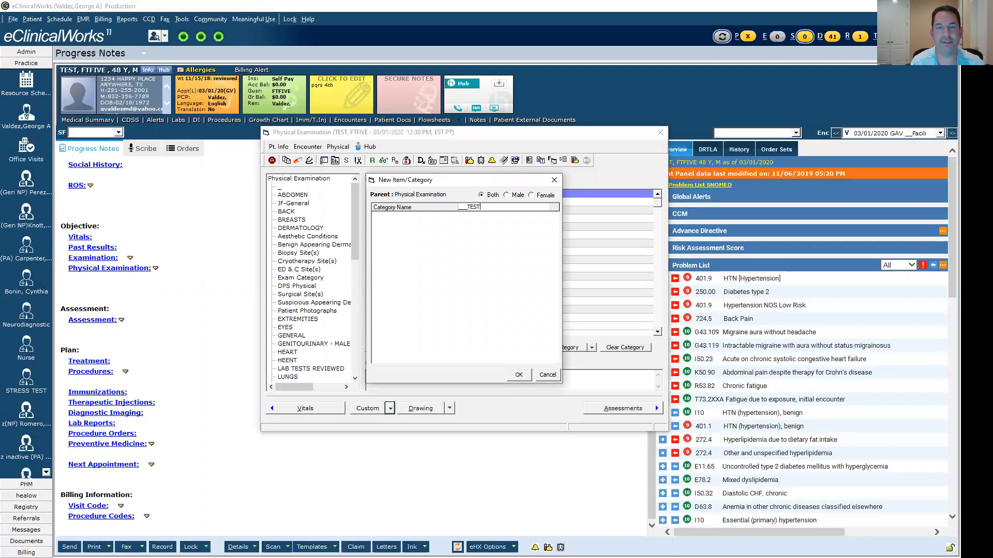
pyautogui.click(519, 375)
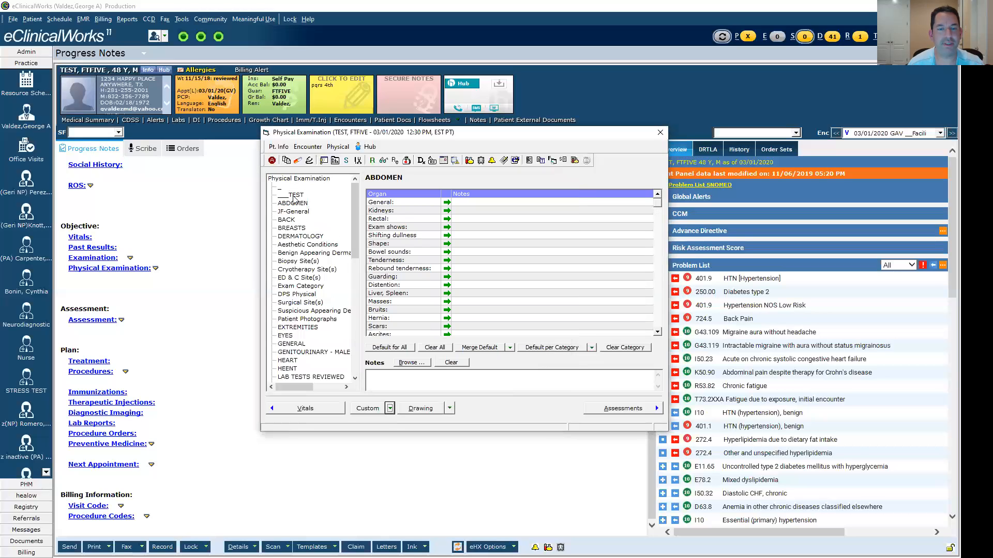
pyautogui.click(293, 196)
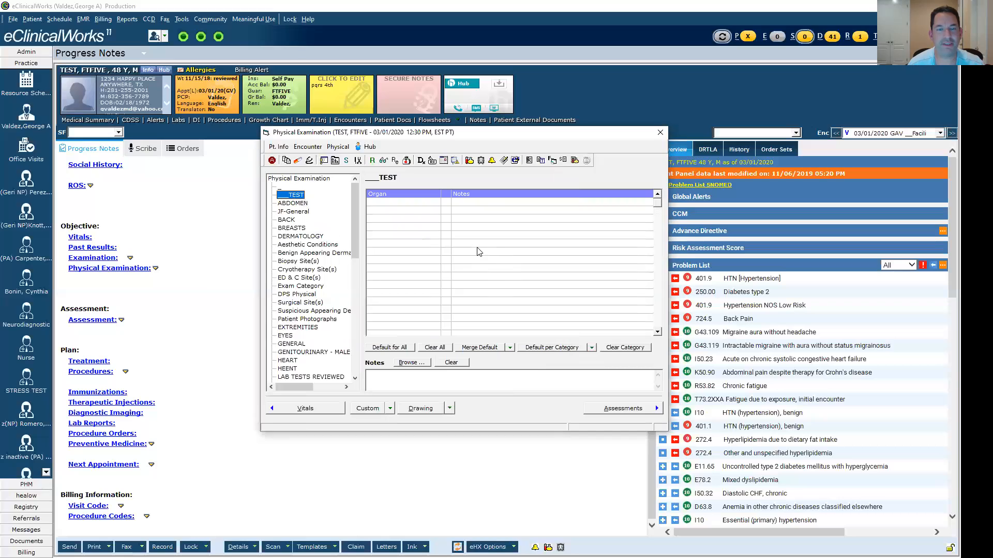
# - Examine the organ list of the JF-General category, its customization choices and the note options for GENERAL APPEARANCE
pyautogui.click(299, 213)
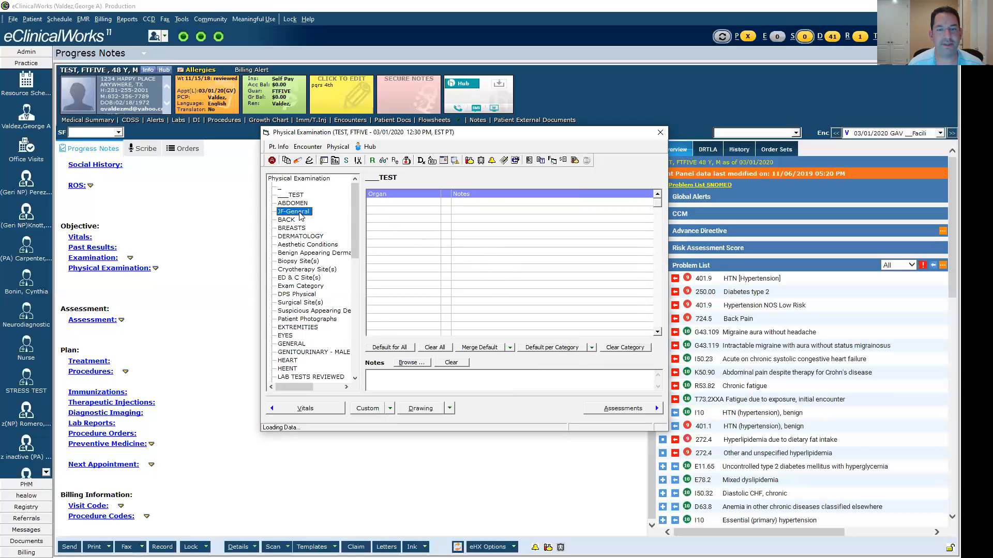
pyautogui.click(390, 409)
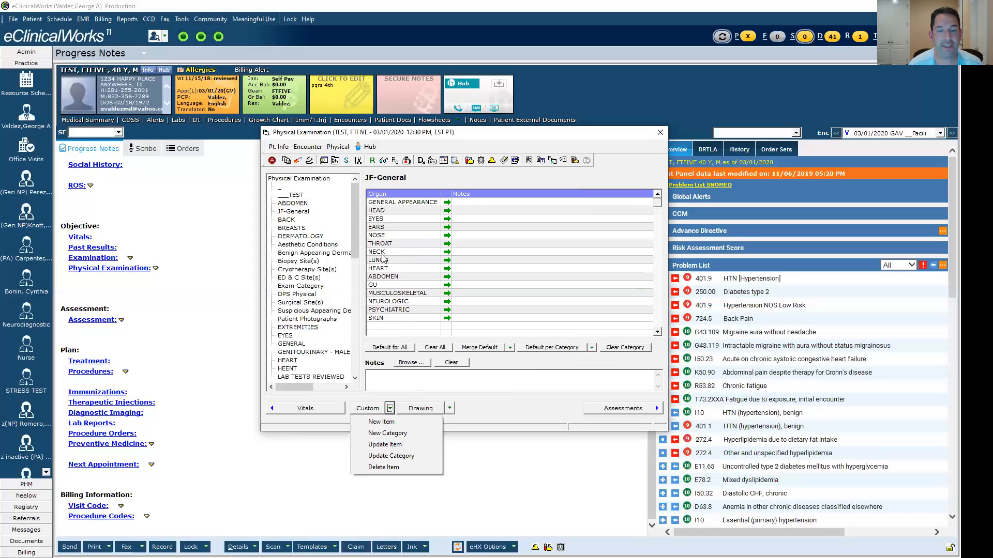
pyautogui.click(293, 212)
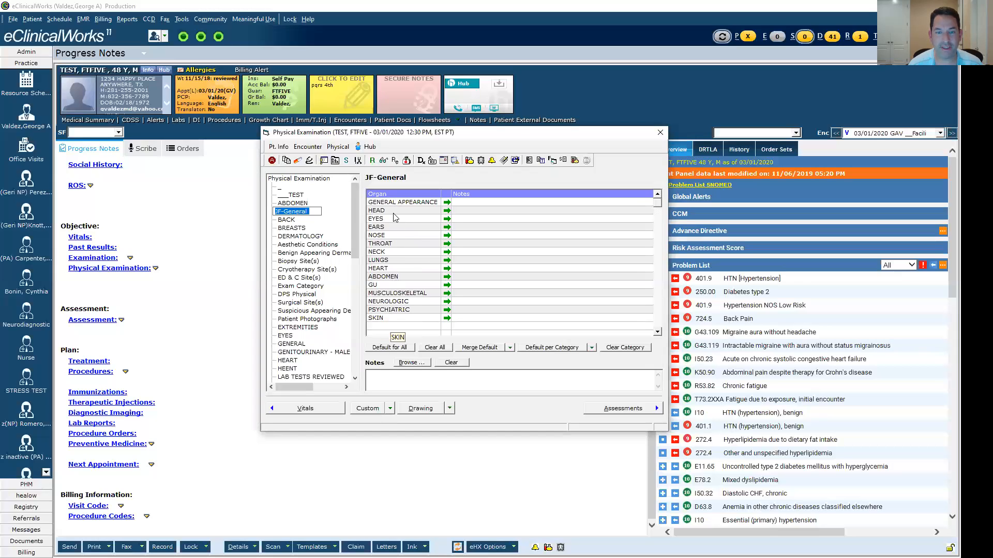
pyautogui.click(480, 204)
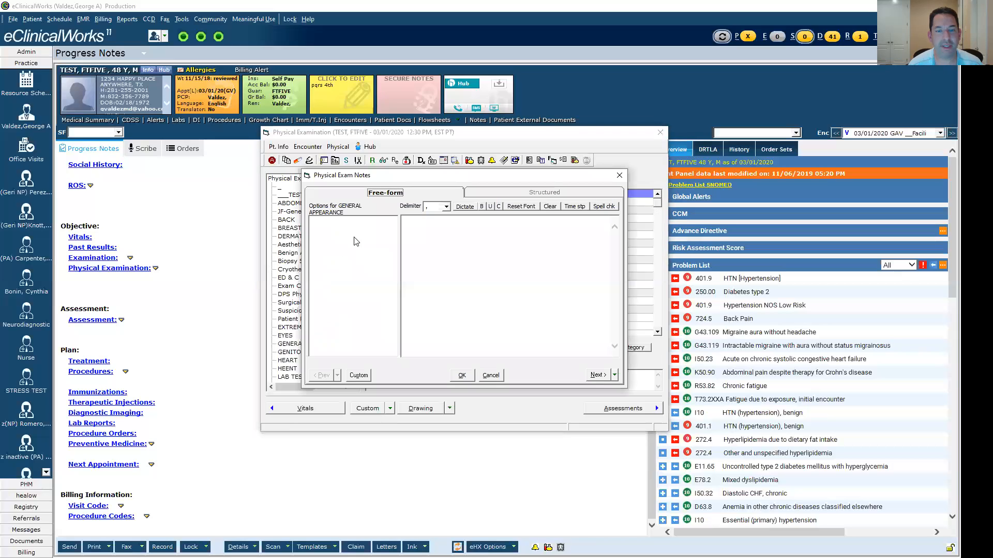
pyautogui.click(498, 376)
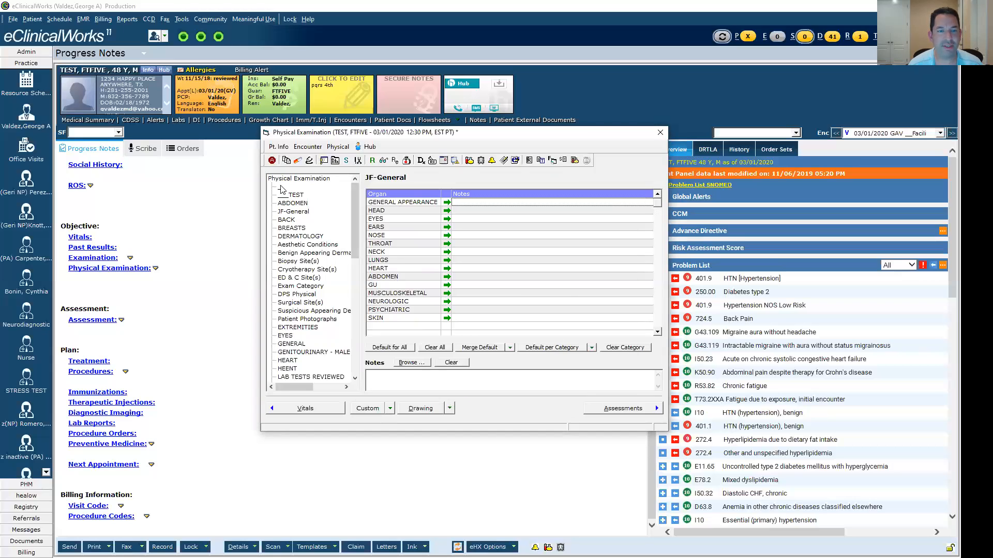
# - In the underscore category, add the observation "lethargic, oriented x0" to the 01 General notes
pyautogui.click(281, 189)
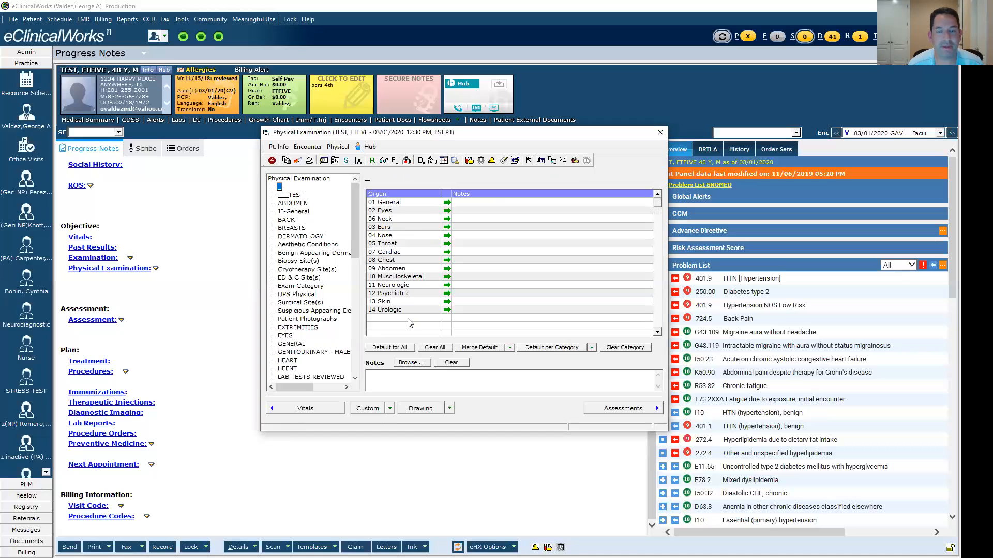
pyautogui.click(508, 202)
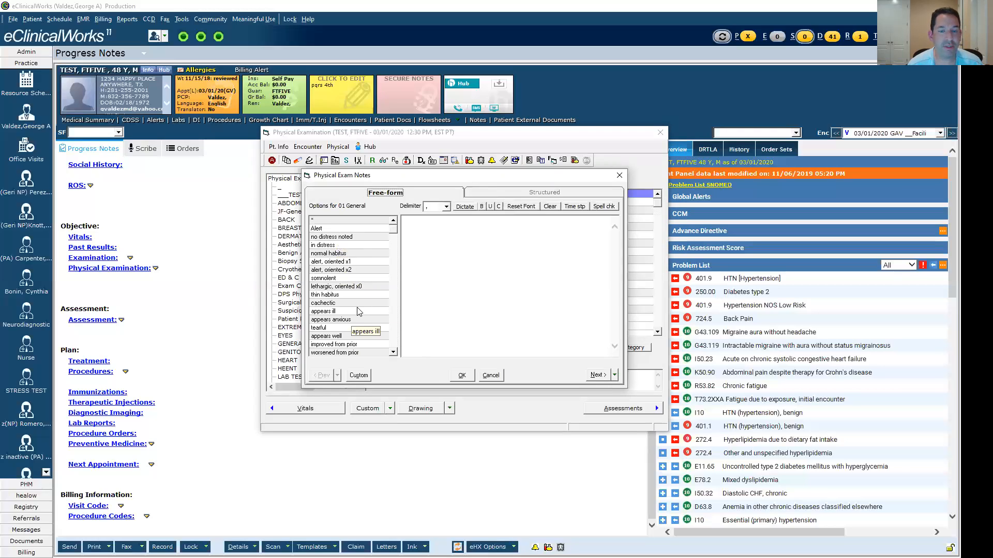
pyautogui.click(332, 287)
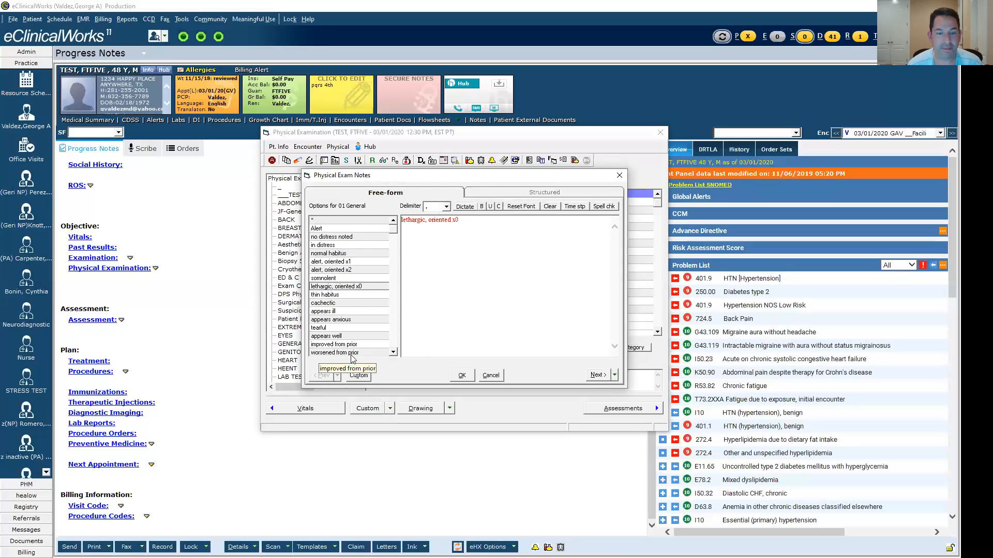
# - Review the default and color settings of all customizable observations for 01 General
pyautogui.click(362, 377)
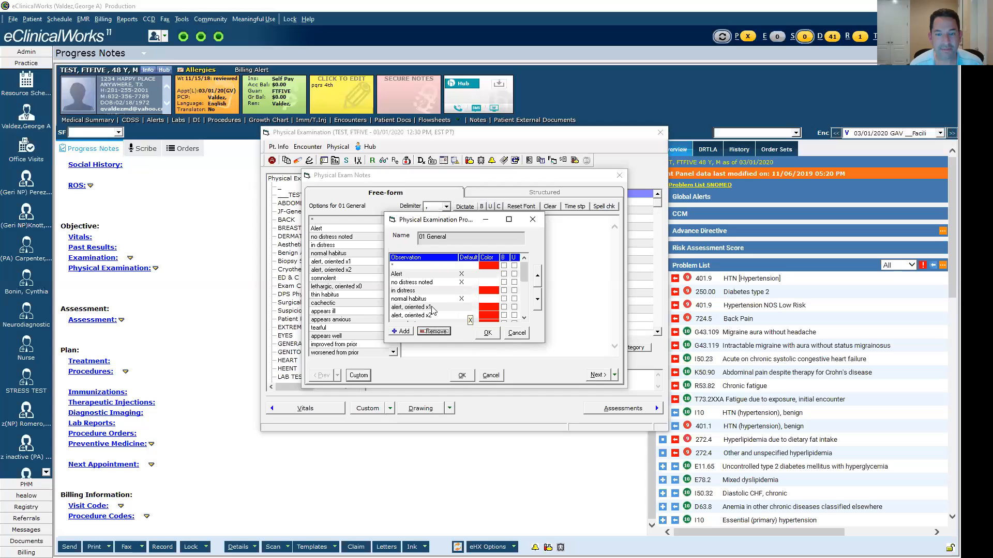
pyautogui.click(524, 297)
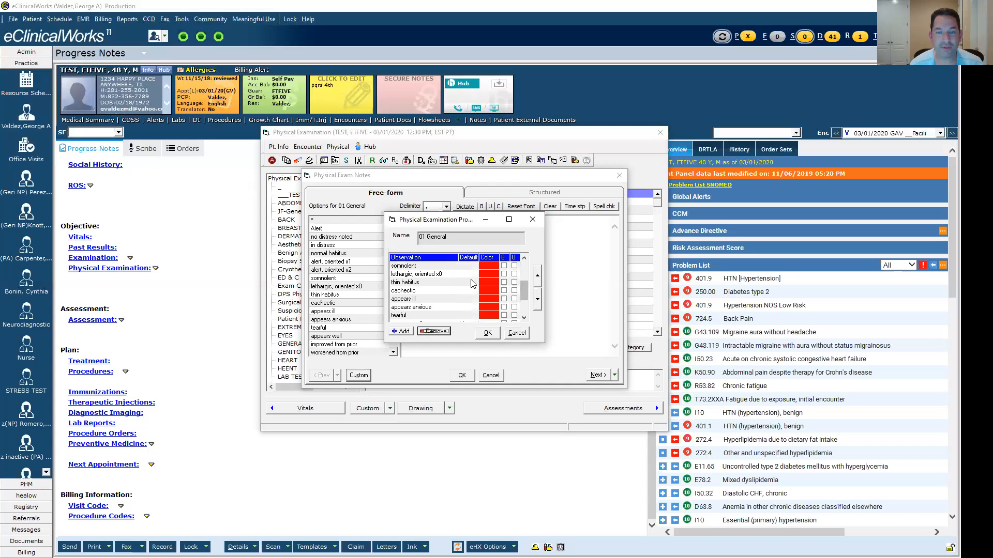
pyautogui.scroll(-2, 519, 314)
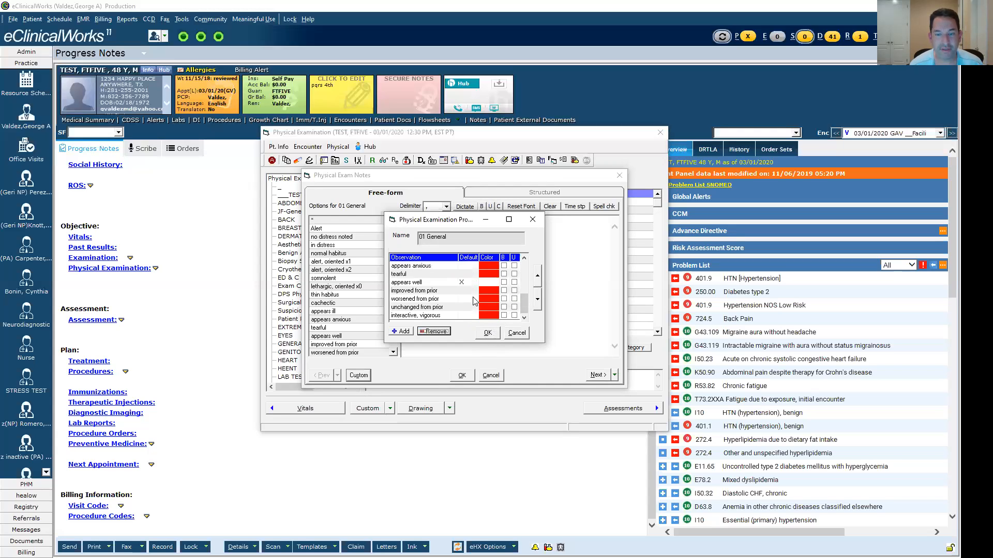
pyautogui.click(487, 333)
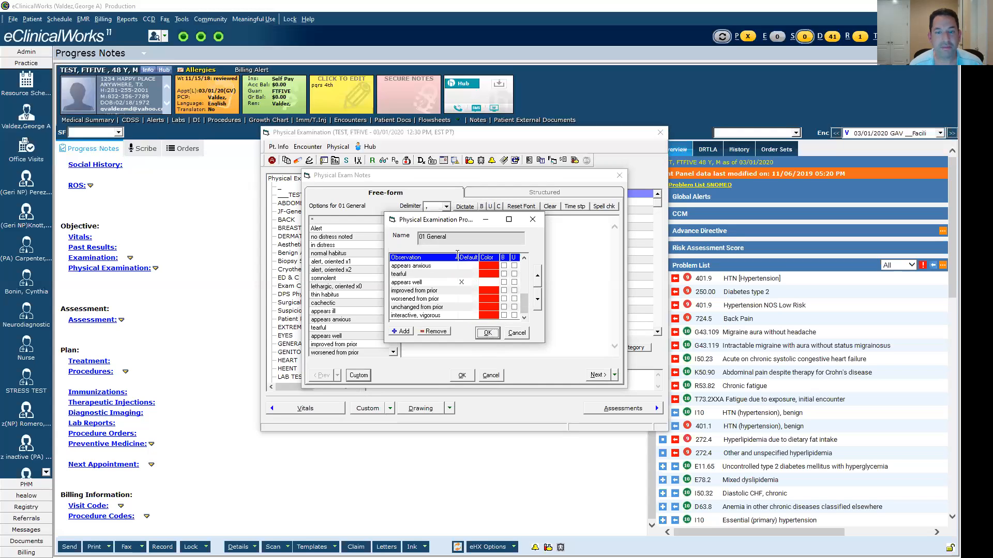
# - Clear the 01 General note and fill the underscore category with its default findings in the progress note
pyautogui.click(549, 206)
pyautogui.click(462, 376)
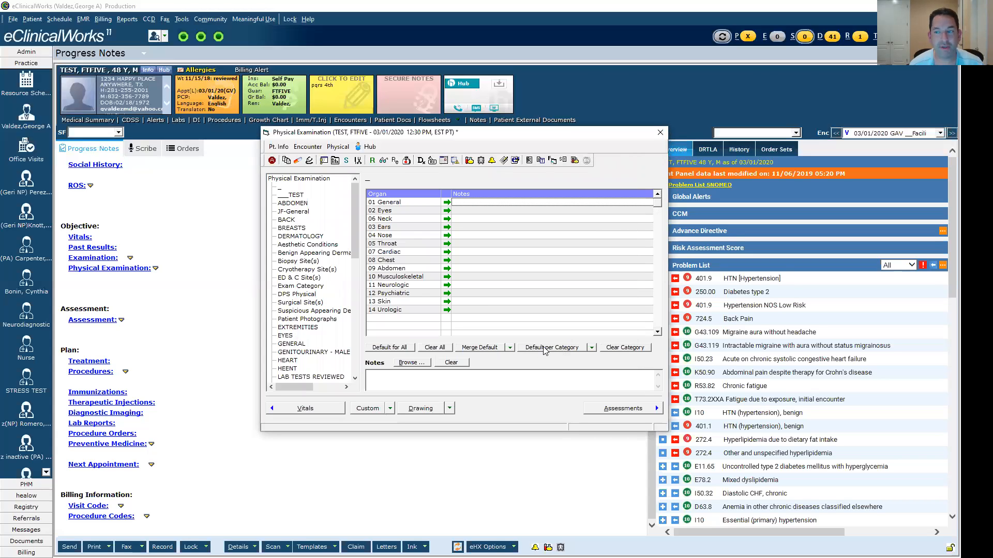
pyautogui.click(544, 349)
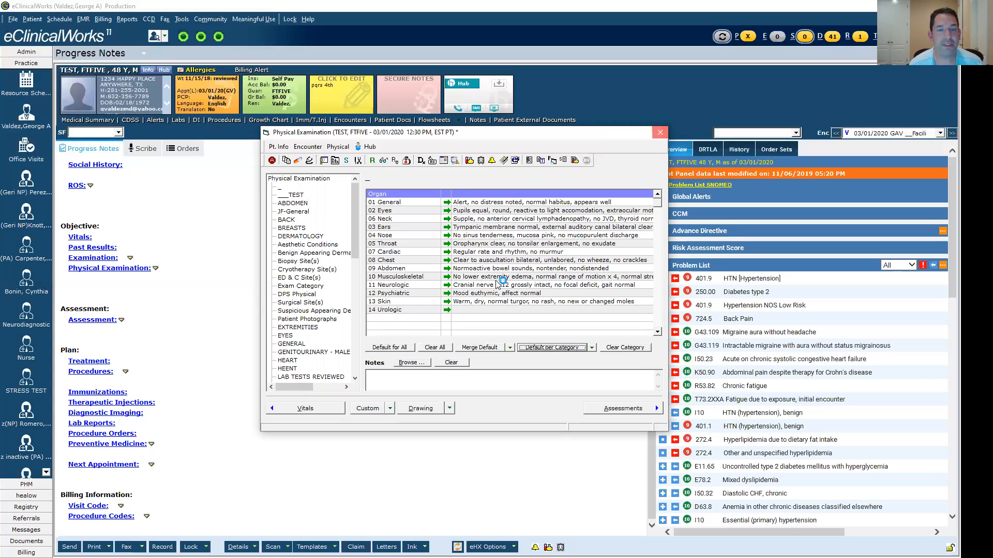
pyautogui.click(655, 137)
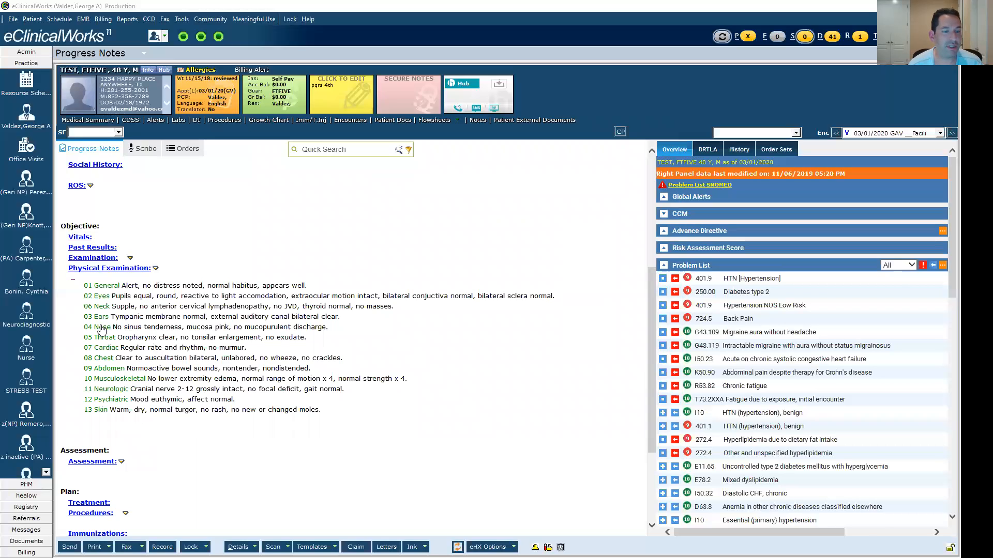
# - Replace the 04 Nose findings with Sinus tenderness, frontal and mucosa boggy/pale
pyautogui.click(141, 330)
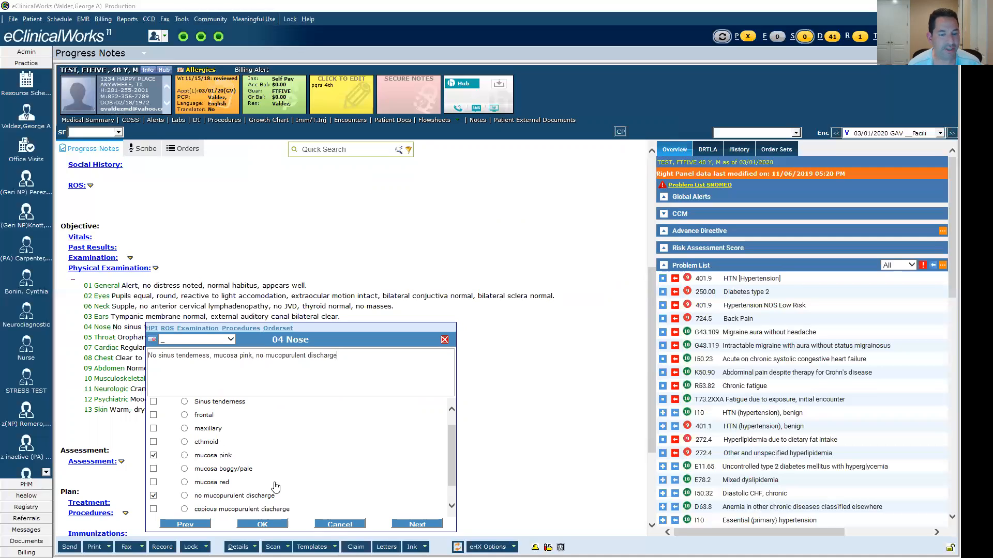
pyautogui.click(339, 524)
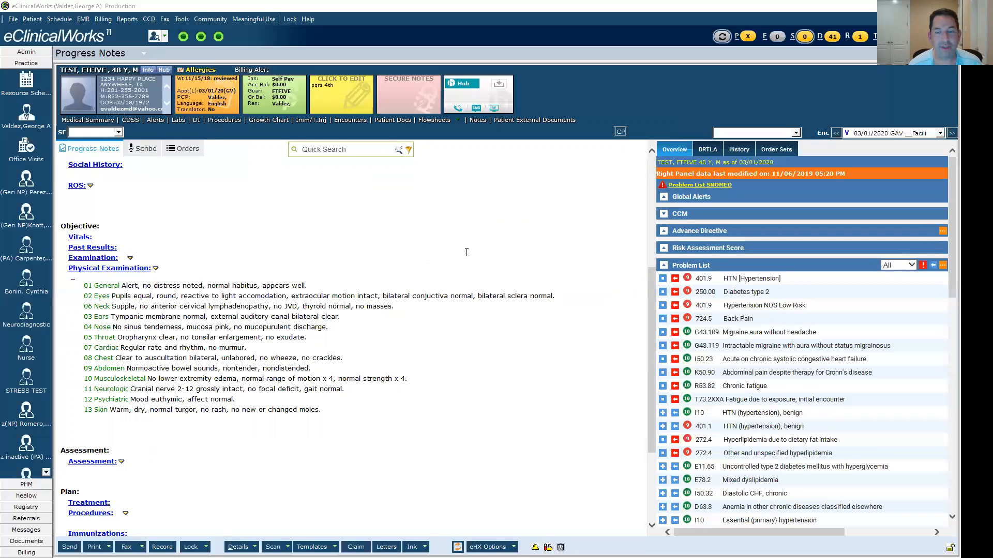
pyautogui.click(549, 207)
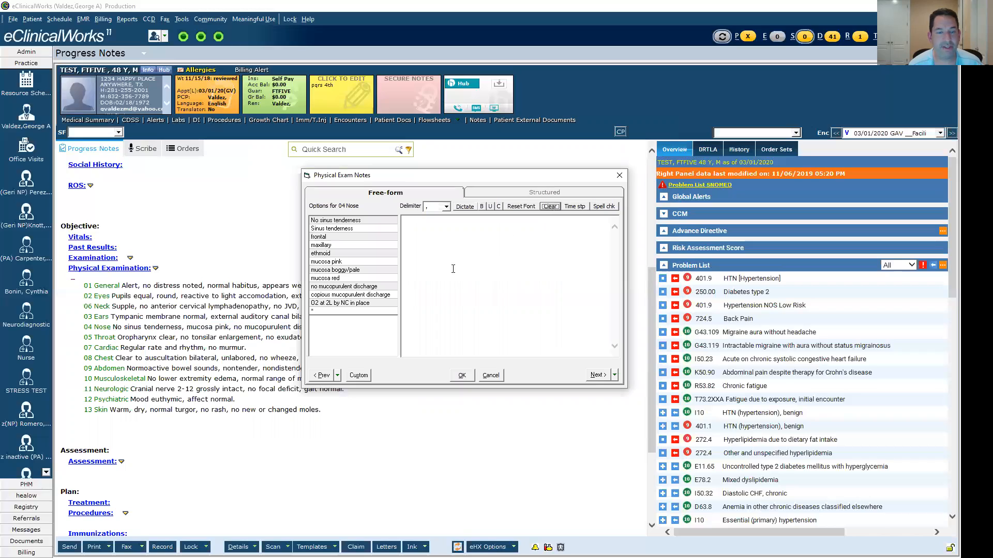
pyautogui.click(372, 229)
pyautogui.click(366, 237)
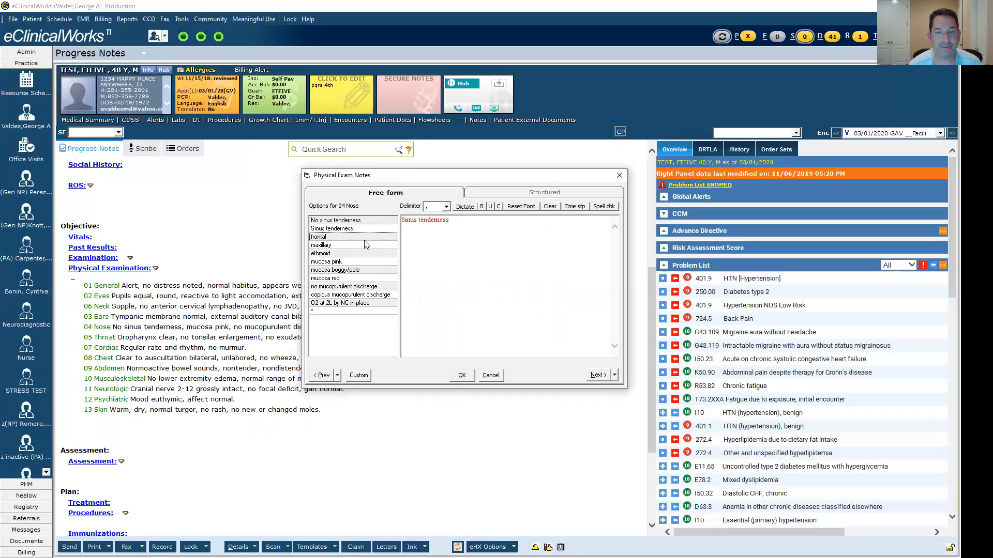
pyautogui.click(363, 270)
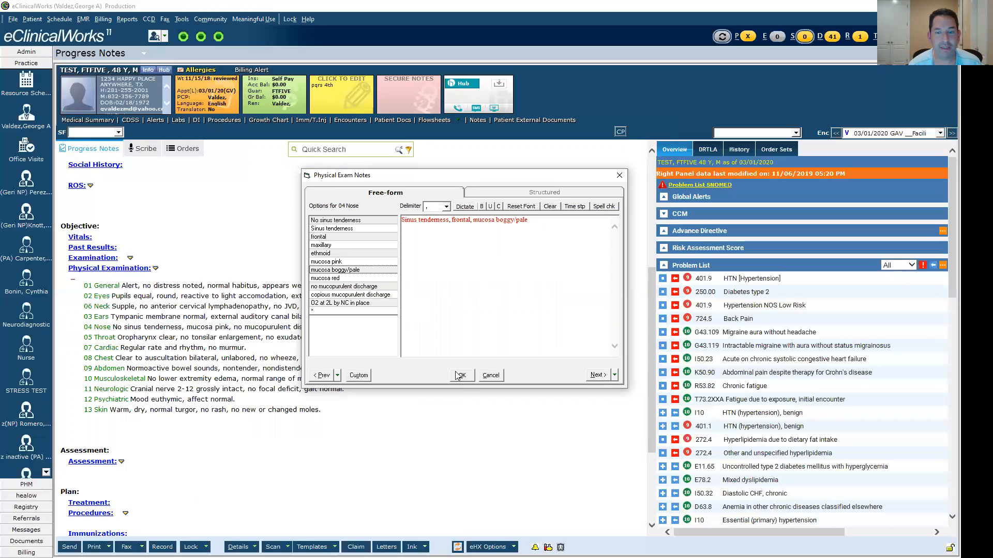
pyautogui.click(462, 376)
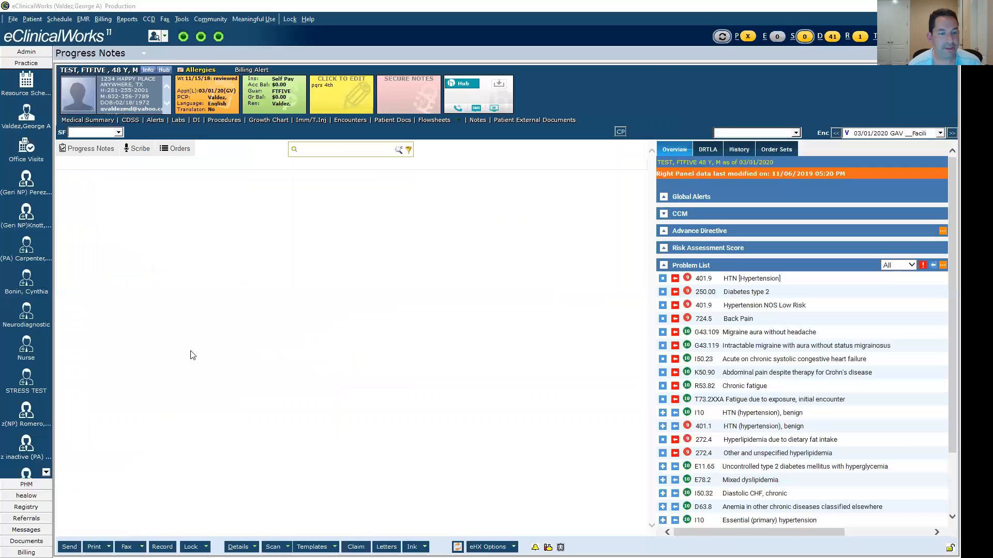
# - Replace the 08 Chest findings with faint expiratory wheeze and scattered rhonchi
pyautogui.click(104, 358)
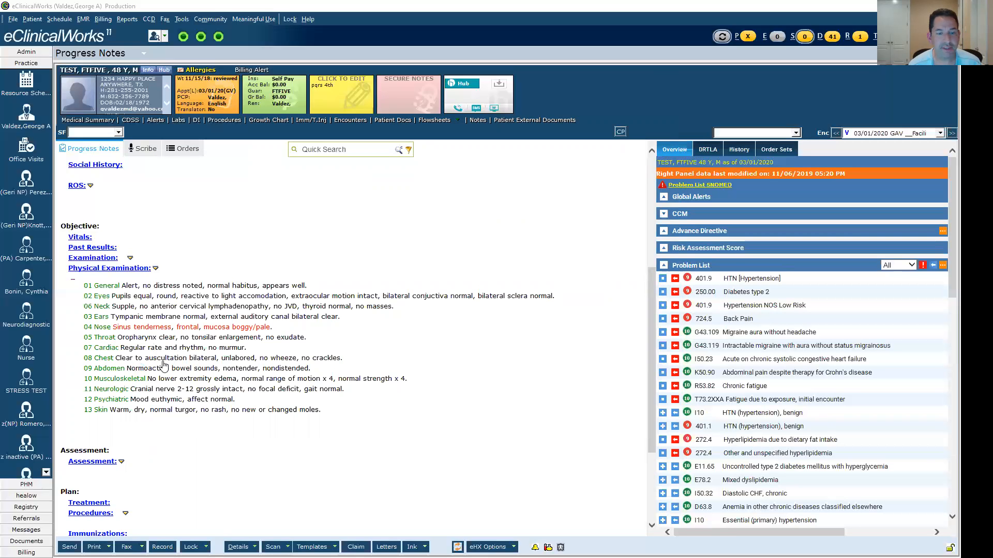
pyautogui.click(550, 206)
pyautogui.click(355, 287)
pyautogui.click(362, 328)
pyautogui.click(461, 378)
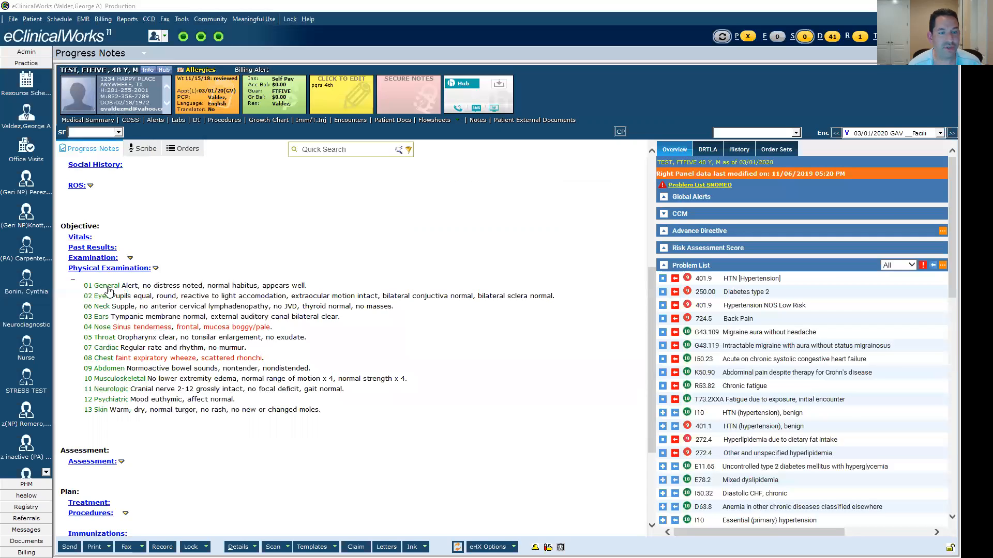
# - Replace the 01 General findings with Alert, appears ill and tearful
pyautogui.click(329, 334)
pyautogui.click(549, 207)
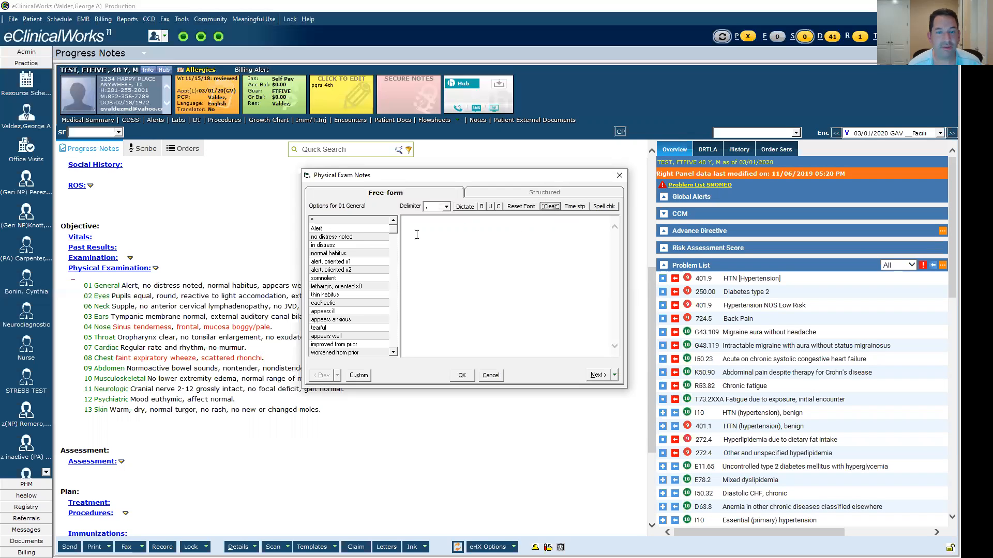
pyautogui.click(348, 230)
pyautogui.click(349, 312)
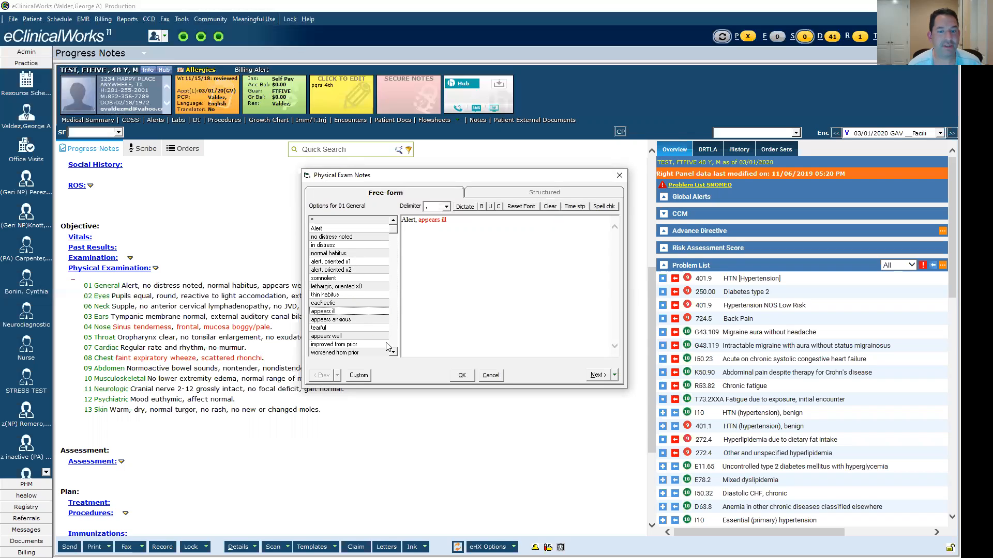
pyautogui.click(369, 329)
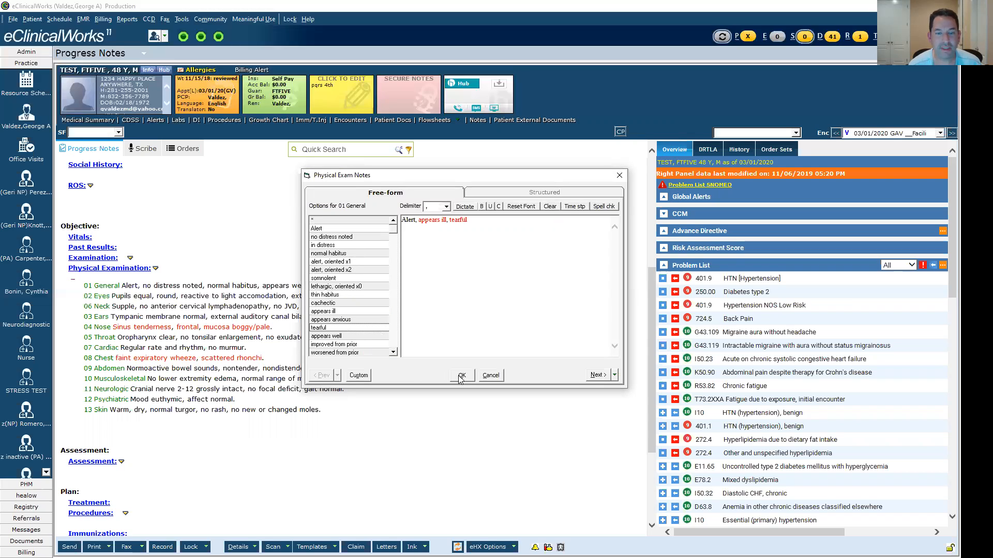
pyautogui.scroll(-1, 395, 330)
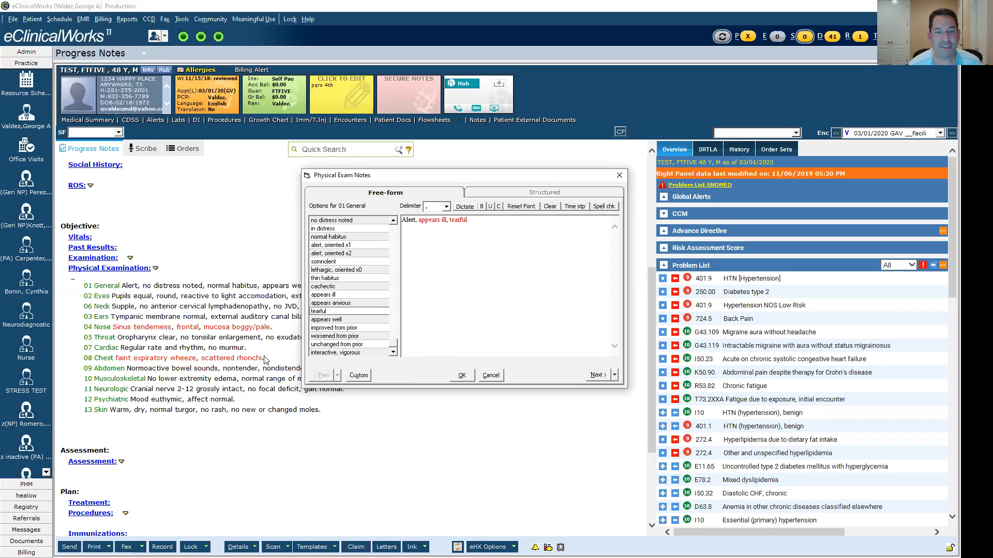
pyautogui.click(463, 376)
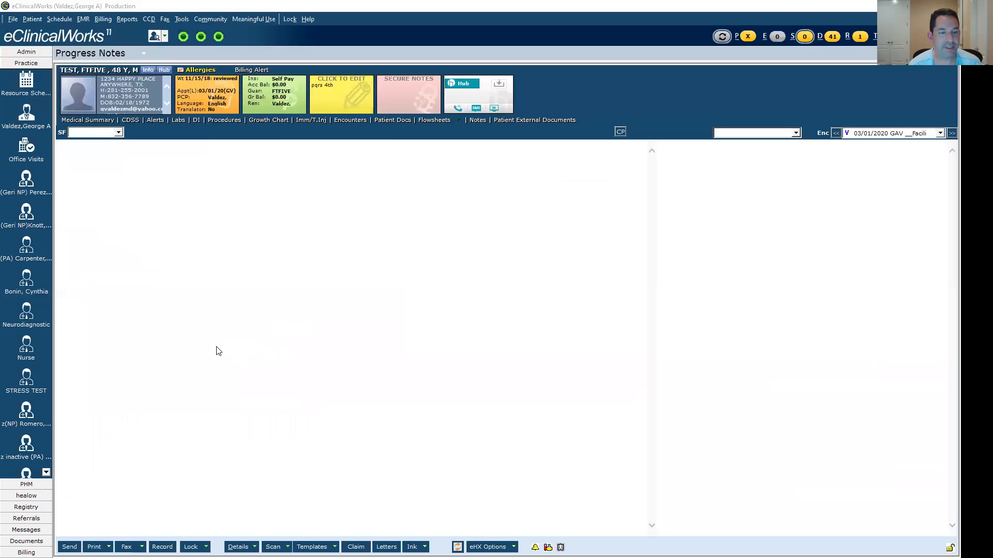
# - Add lumbar, pain, paraspinal, spasm and straight leg test negative to the 10 Musculoskeletal findings
pyautogui.click(122, 383)
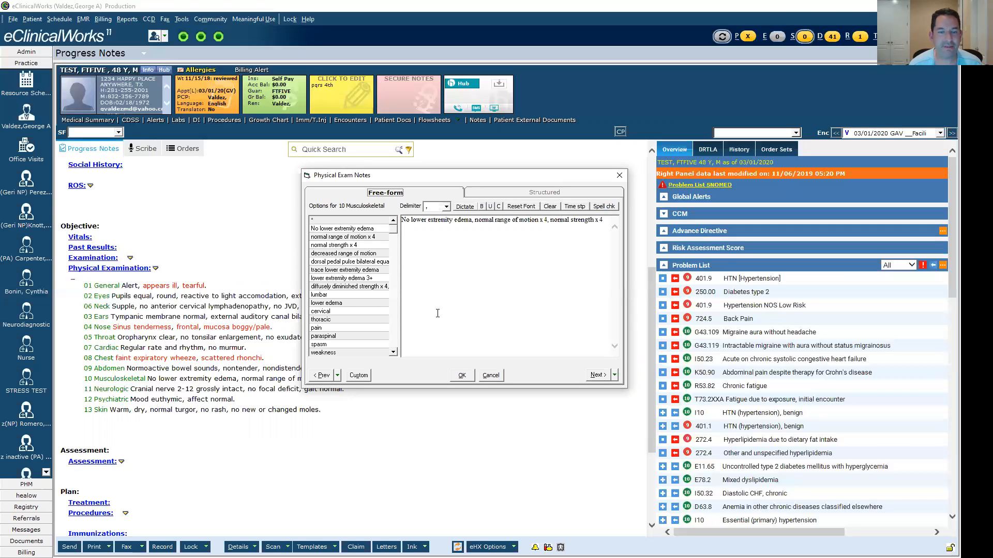
pyautogui.click(351, 297)
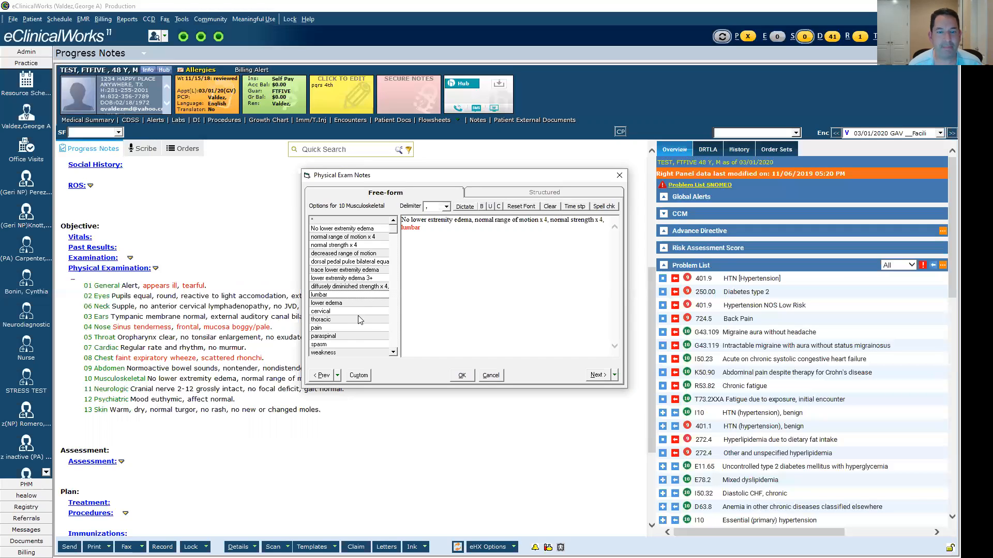
pyautogui.click(359, 329)
pyautogui.click(362, 337)
pyautogui.click(376, 344)
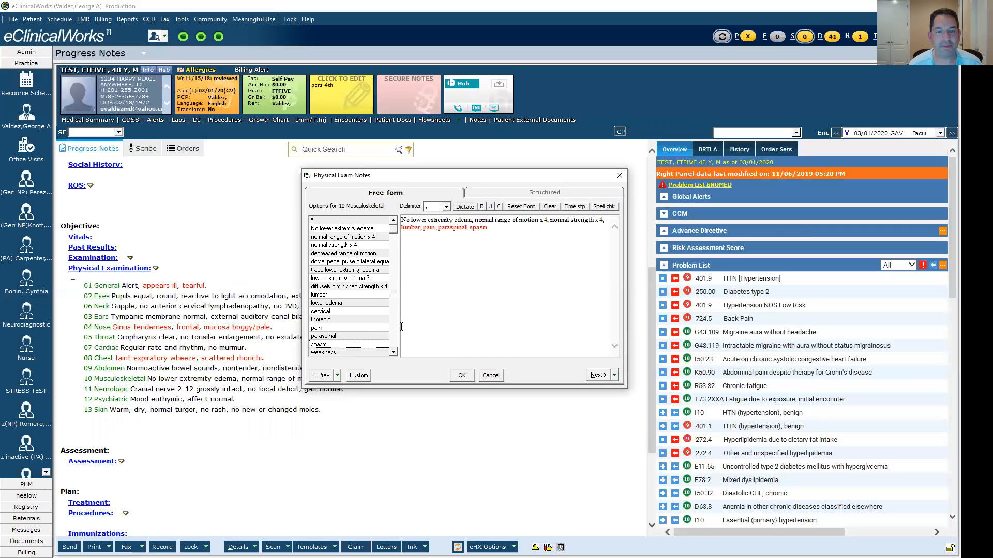
pyautogui.scroll(-5, 399, 329)
pyautogui.click(355, 312)
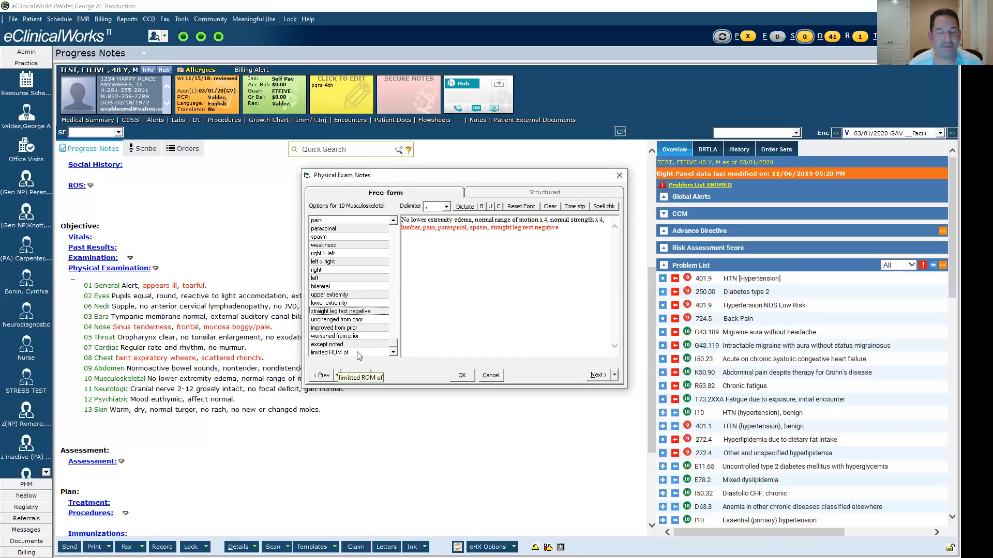
pyautogui.click(460, 286)
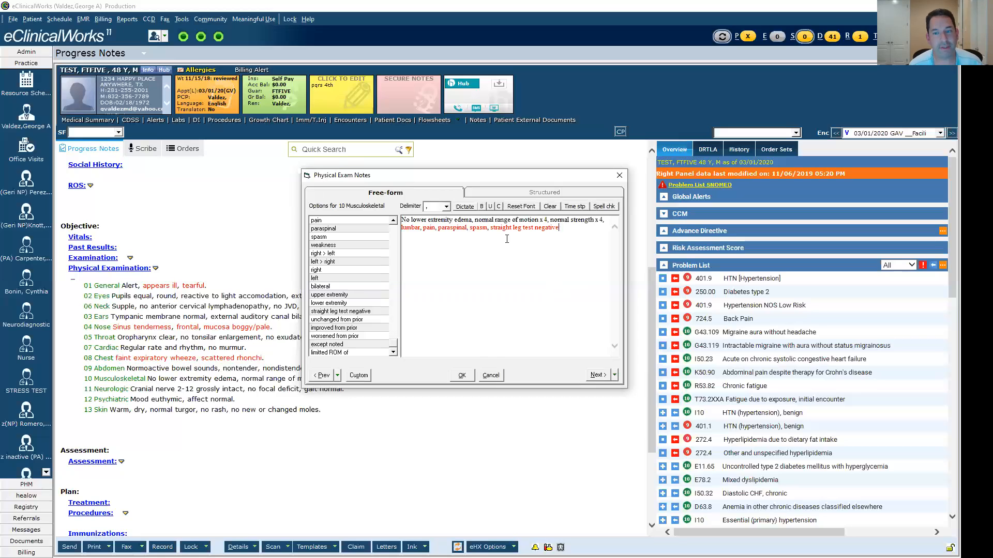
pyautogui.click(468, 379)
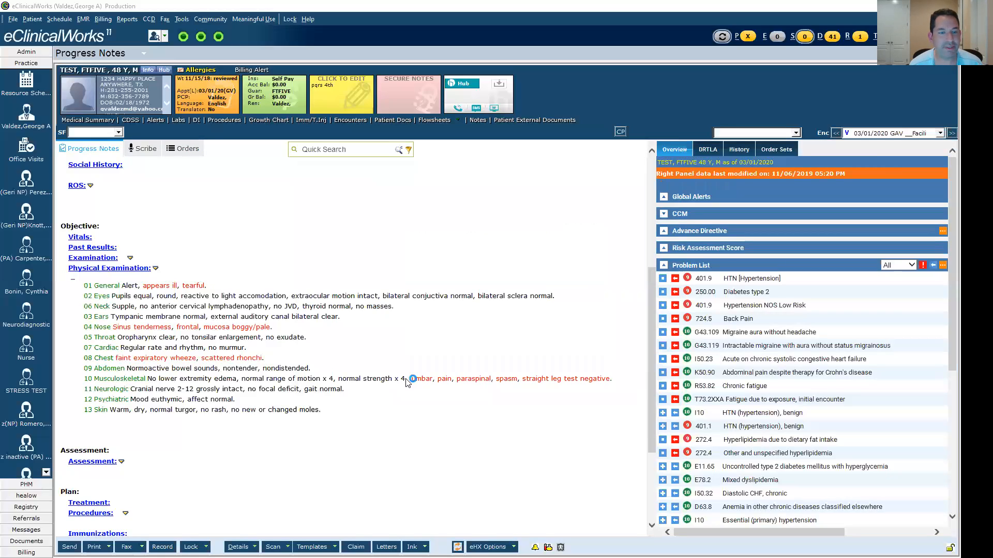
# - Clear the category's findings in the physical examination and enter *, Alert and no distress noted for 01 General
pyautogui.click(111, 269)
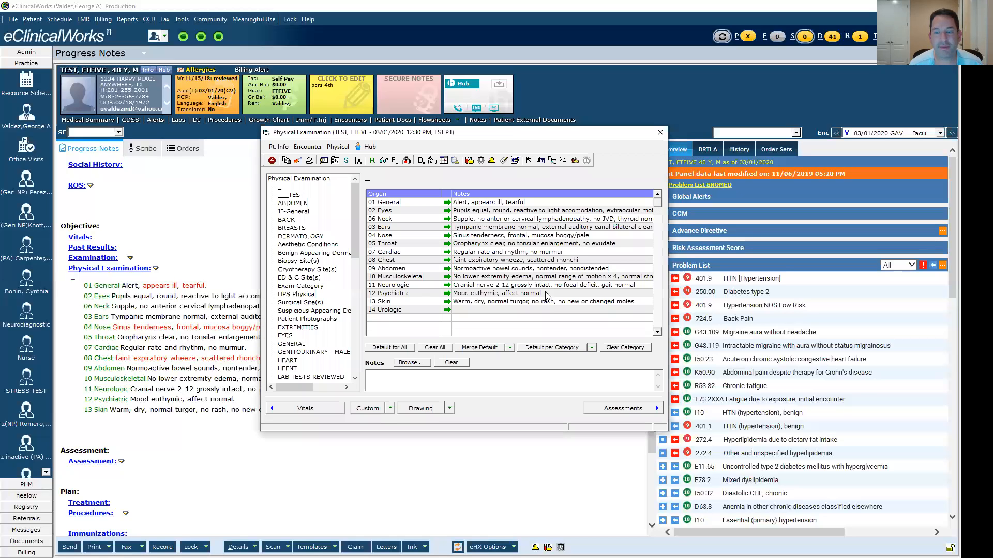
pyautogui.click(614, 347)
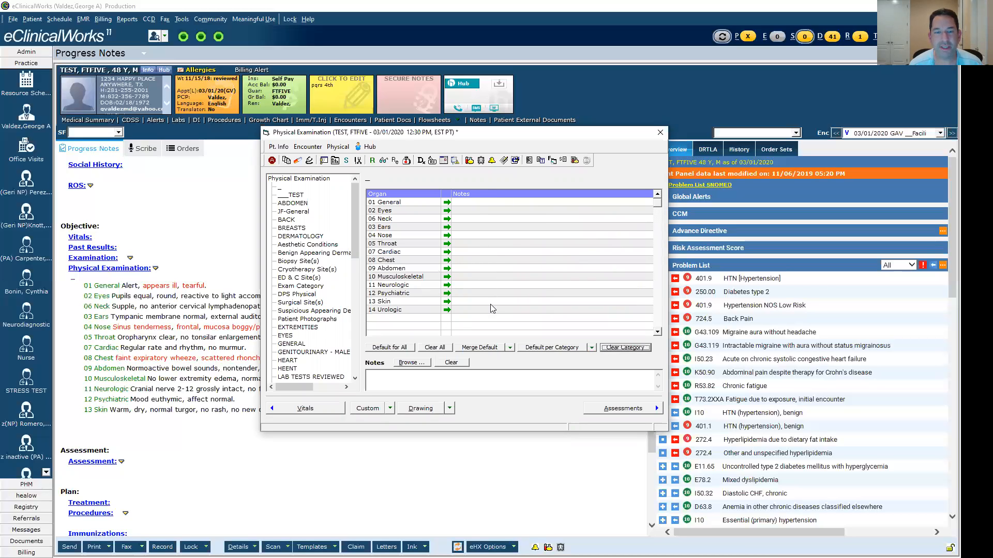
pyautogui.click(501, 208)
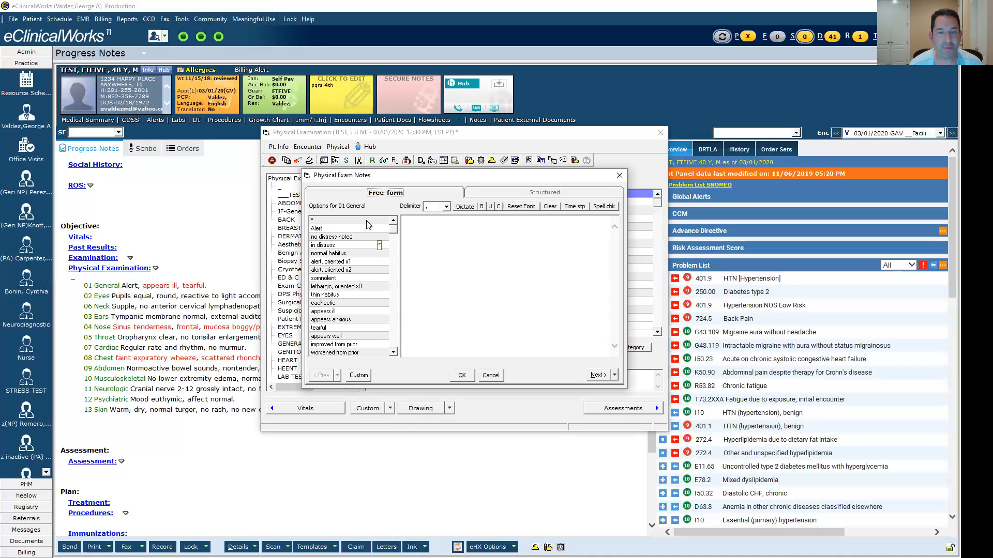
pyautogui.click(367, 220)
pyautogui.click(367, 228)
pyautogui.click(365, 236)
# - Review the customizable observations and their colors for 01 General and save its note
pyautogui.click(364, 379)
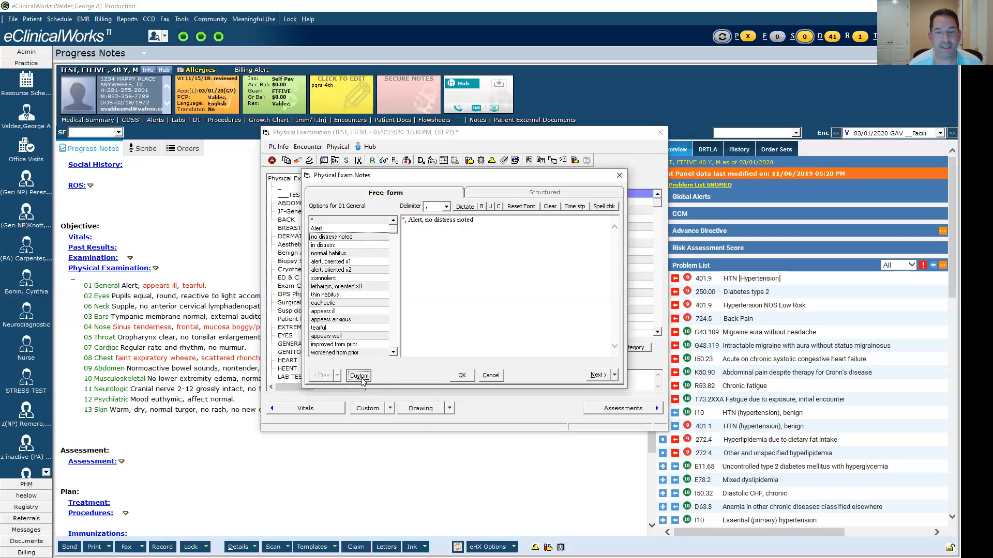
pyautogui.scroll(-3, 443, 286)
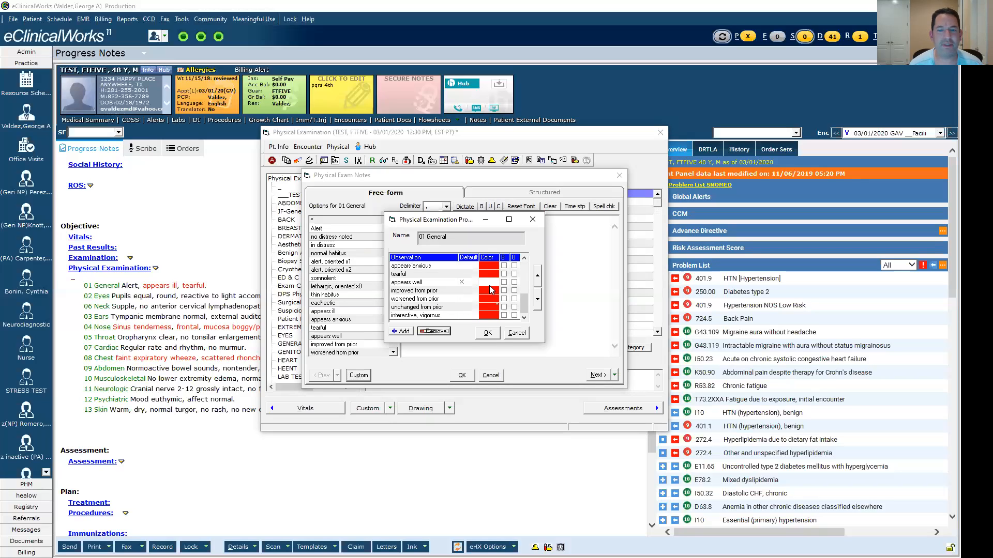
pyautogui.click(489, 333)
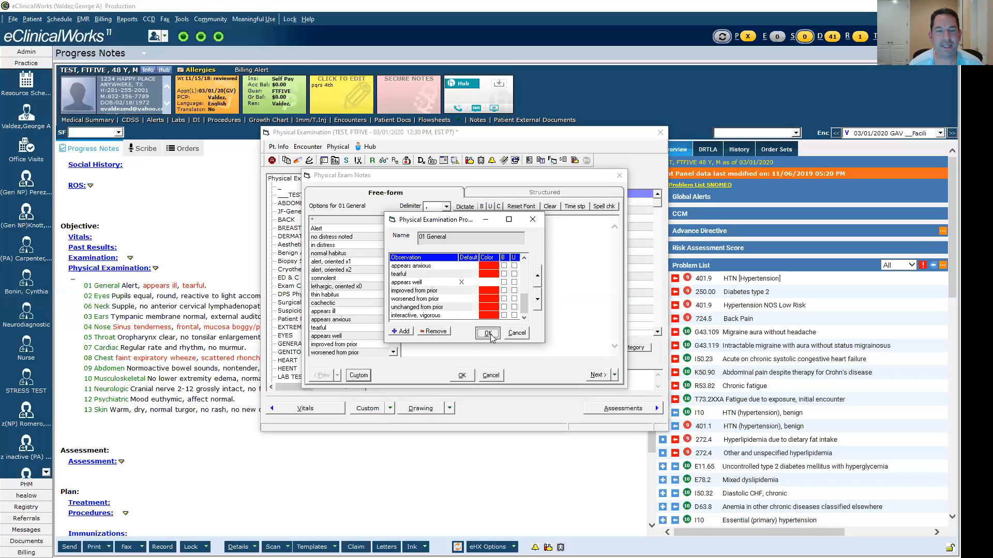
pyautogui.click(392, 313)
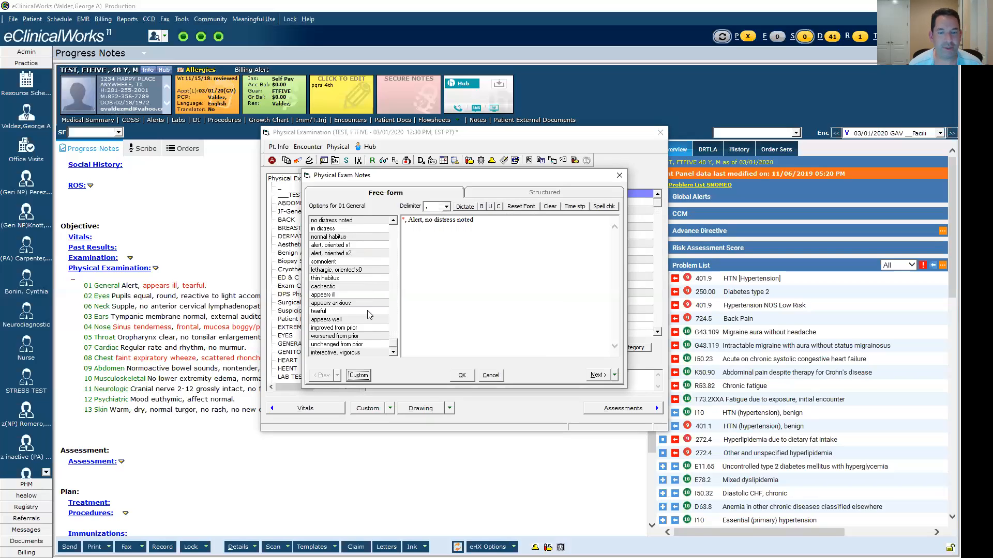
pyautogui.click(461, 376)
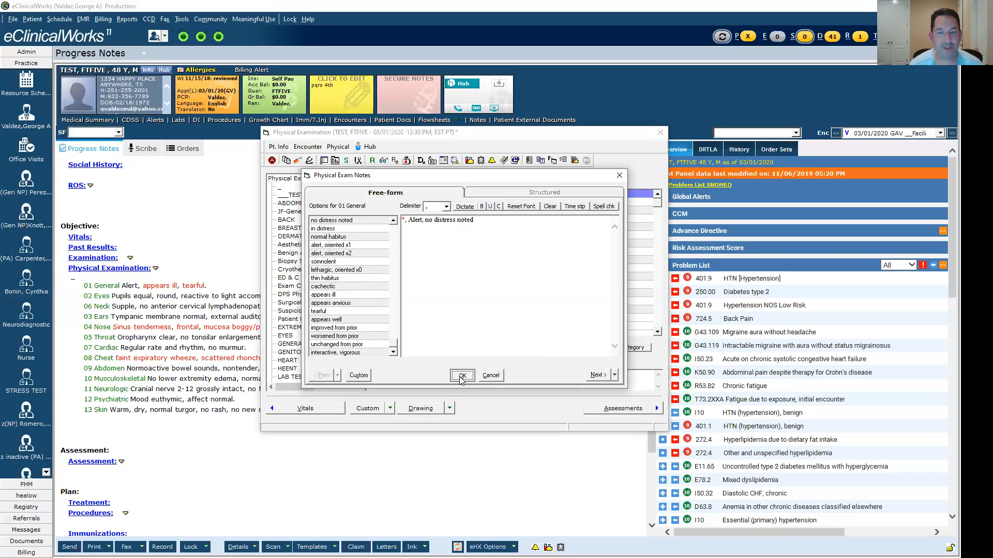
# - Examine the available finding options for 04 Nose, 01 General, 02 Eyes and 06 Neck
pyautogui.click(486, 236)
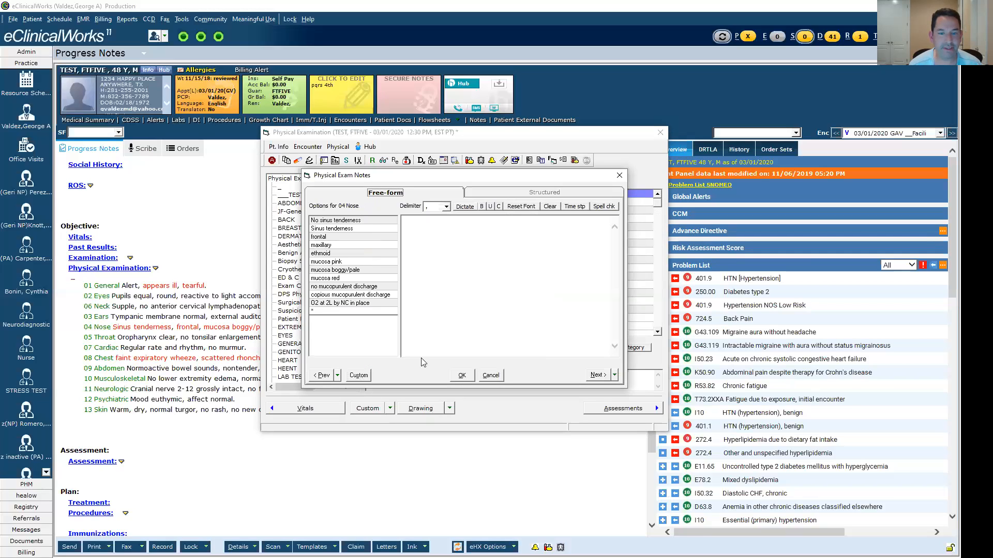
pyautogui.click(462, 376)
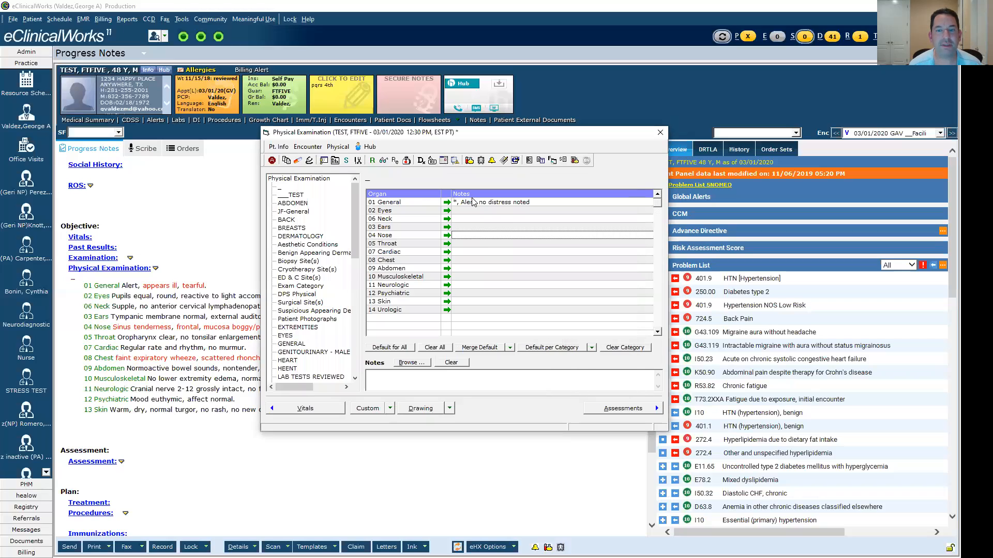
pyautogui.click(474, 203)
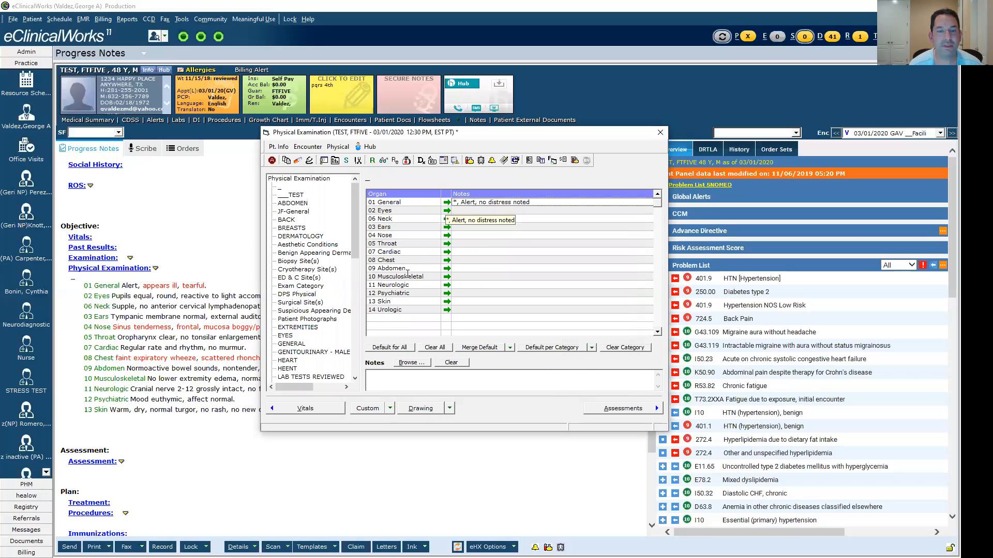
pyautogui.click(394, 353)
pyautogui.click(394, 352)
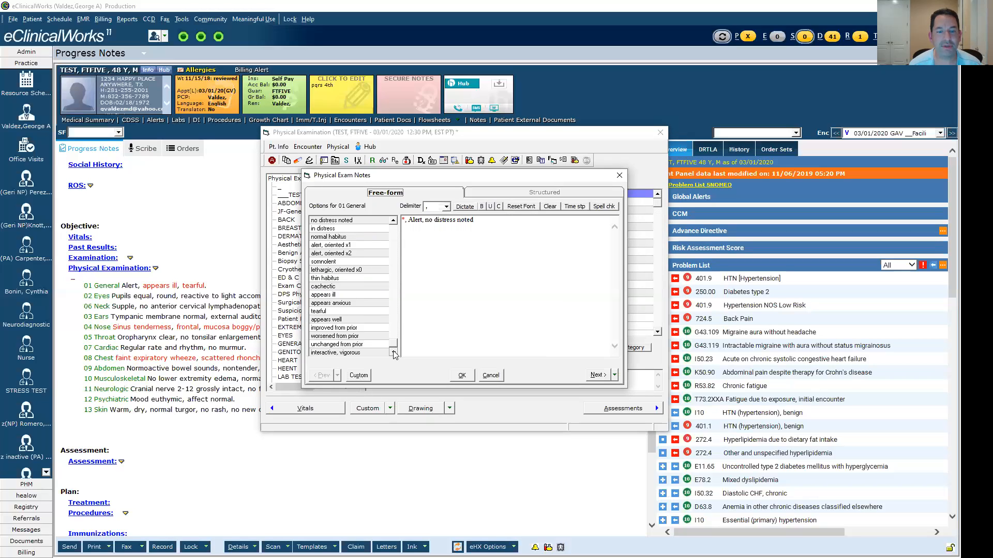
pyautogui.click(597, 375)
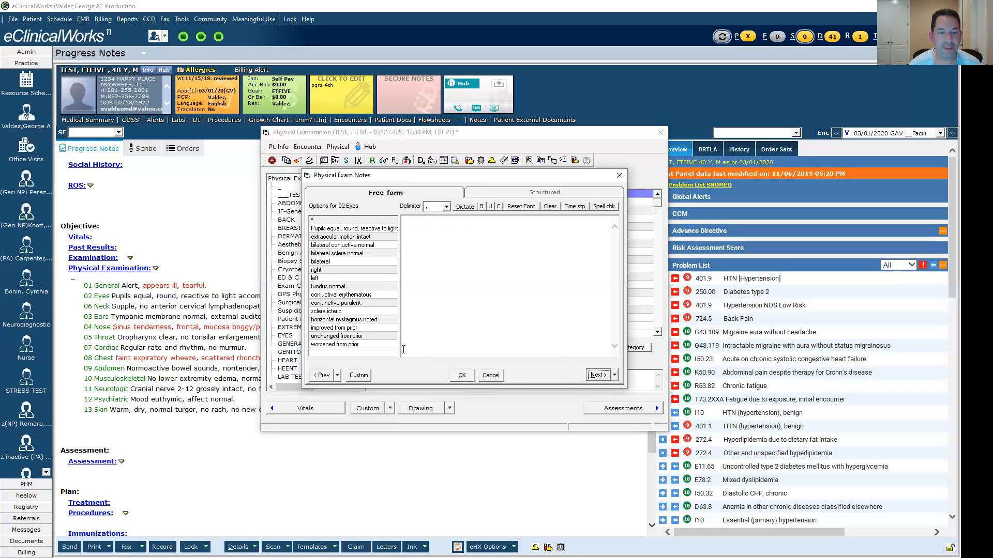
pyautogui.click(597, 375)
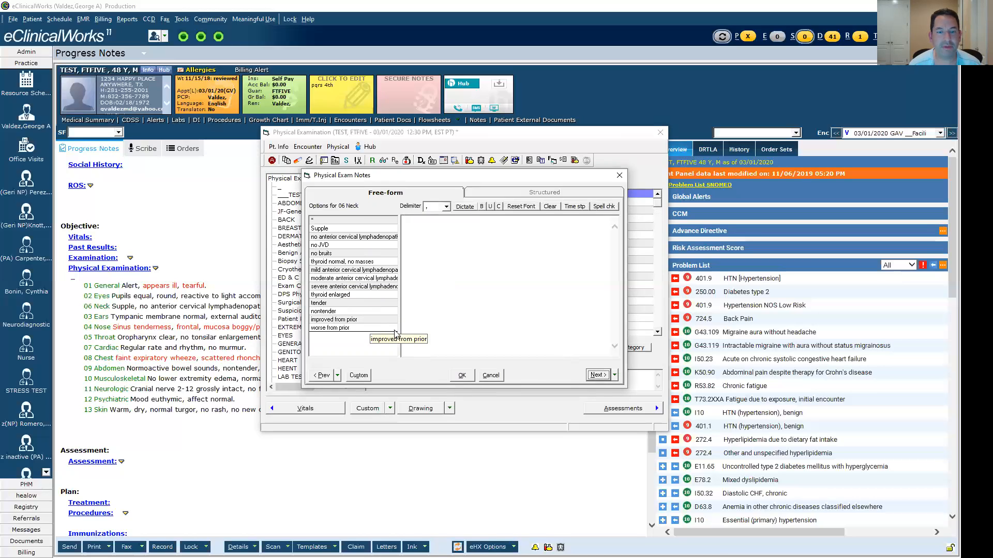
# - Try the findings Bilateral increased fluid pressure, Tympanic membrane red, Right and impacted cerumen for 03 Ears and clear them
pyautogui.click(597, 375)
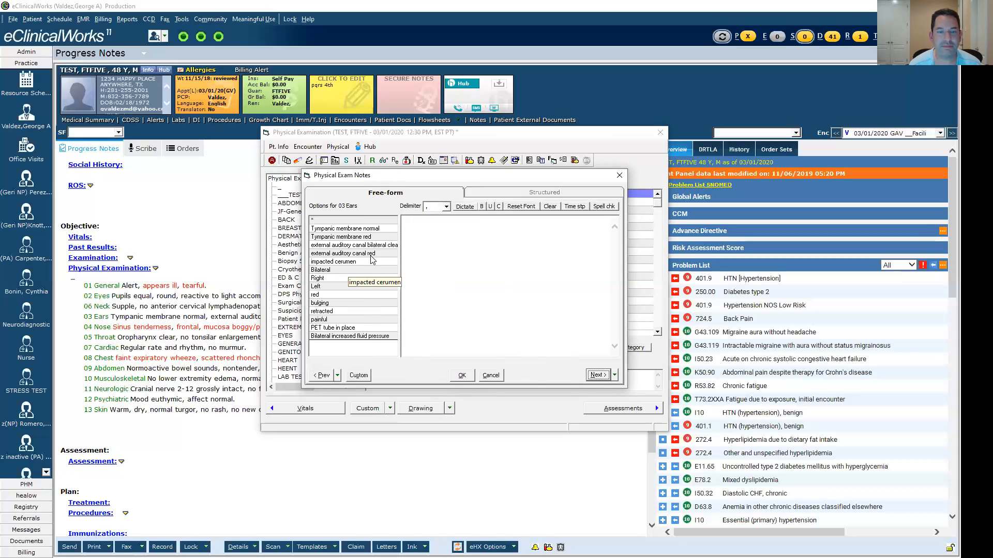
pyautogui.click(362, 337)
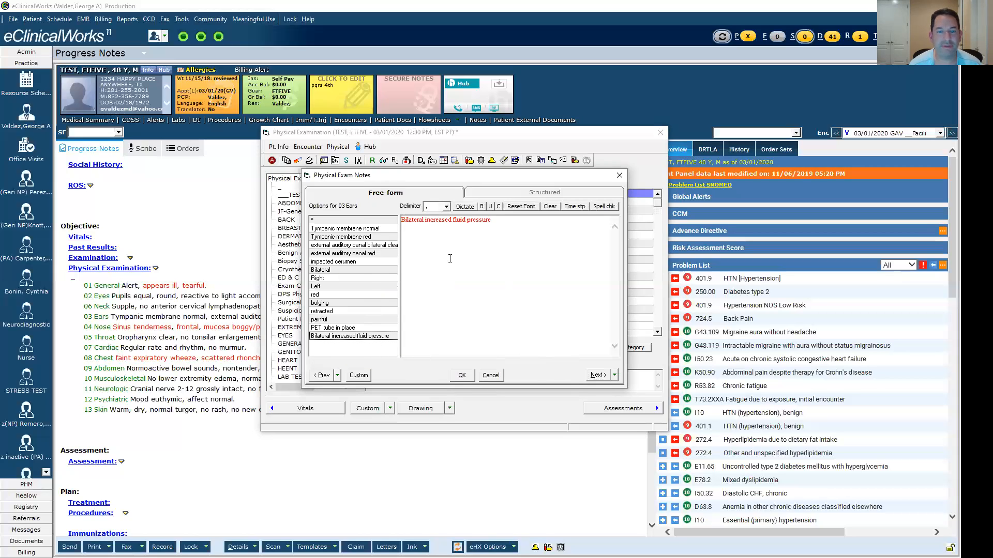
pyautogui.click(360, 237)
pyautogui.click(357, 278)
pyautogui.click(363, 262)
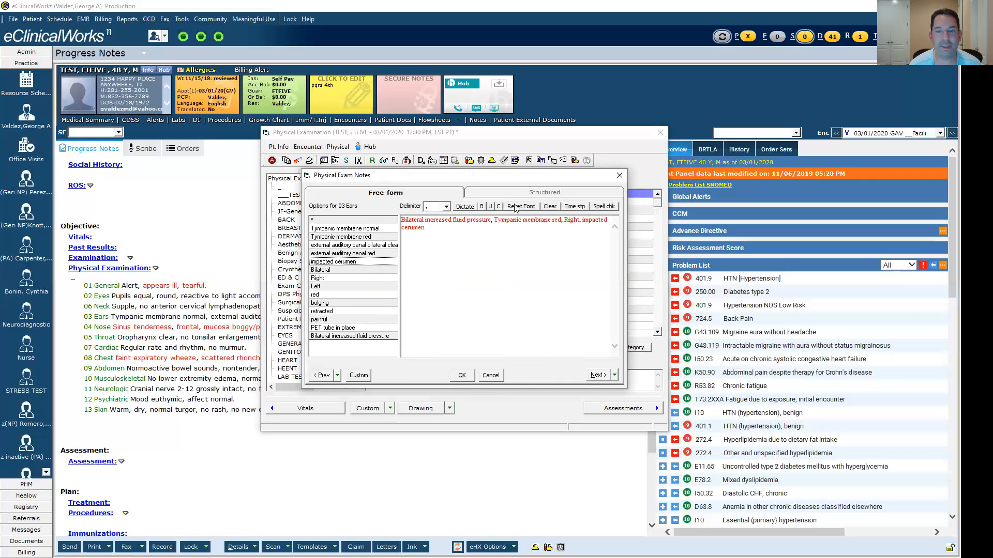
pyautogui.click(550, 206)
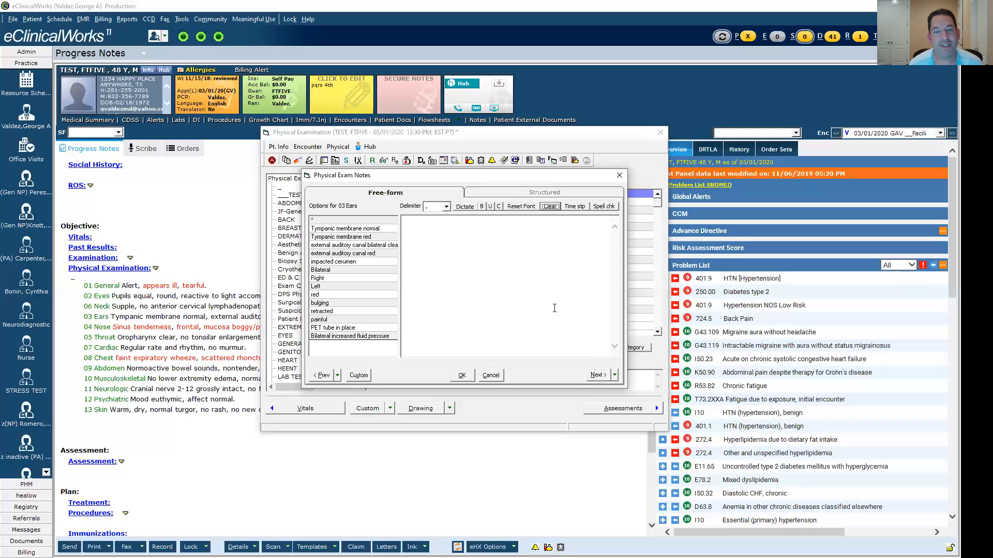
# - Examine the available finding options for 04 Nose, 05 Throat, 07 Cardiac and the full 08 Chest list
pyautogui.click(596, 375)
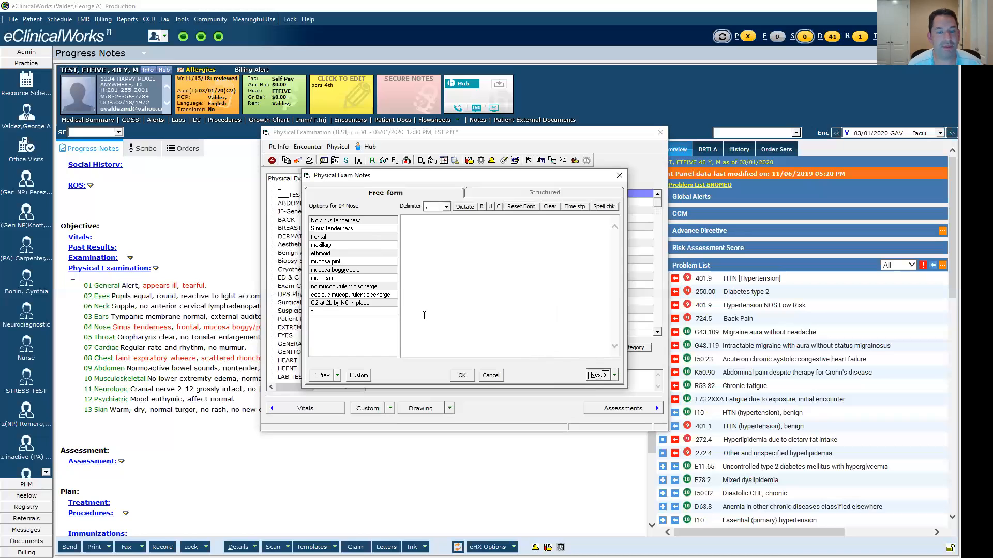
pyautogui.click(599, 375)
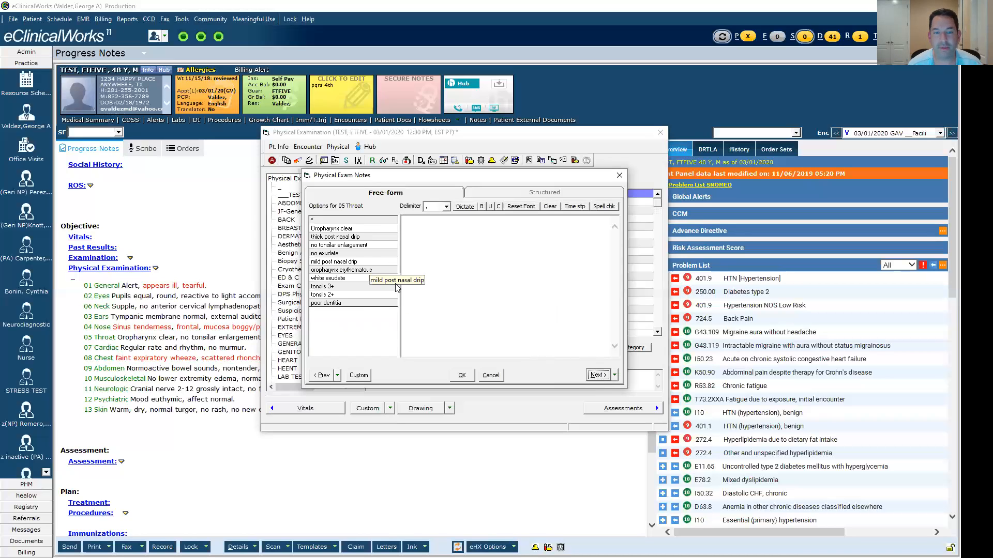
pyautogui.click(597, 375)
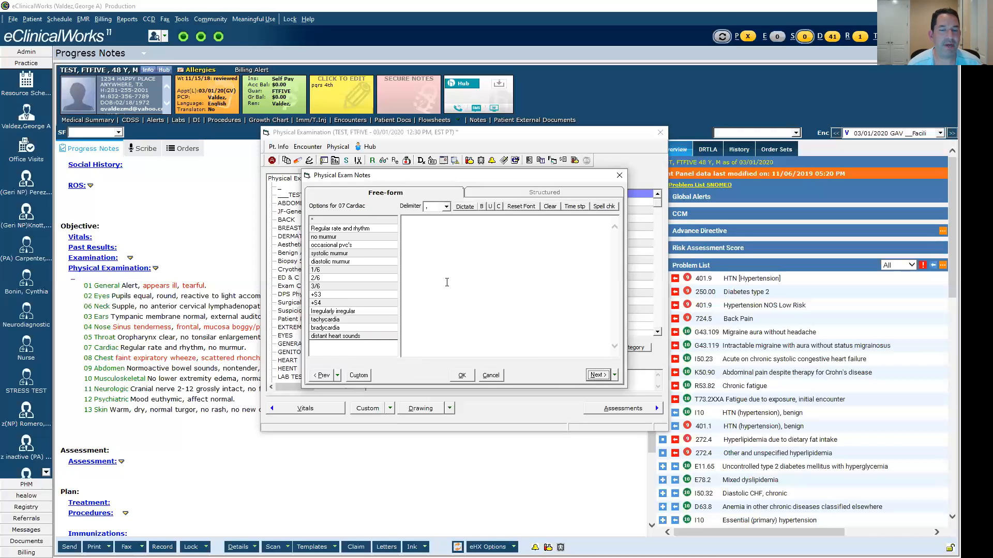
pyautogui.click(601, 377)
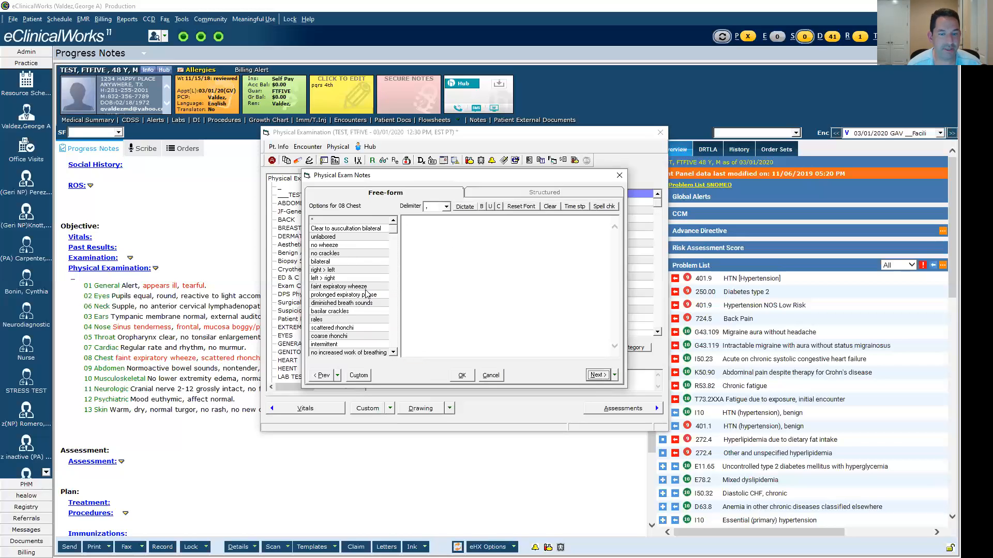
pyautogui.click(393, 354)
pyautogui.click(393, 353)
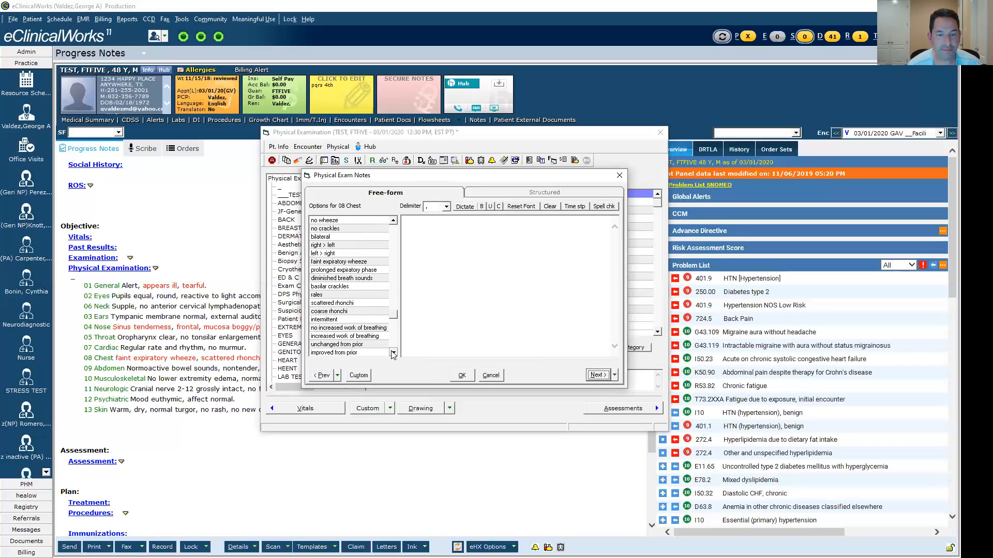
pyautogui.click(393, 354)
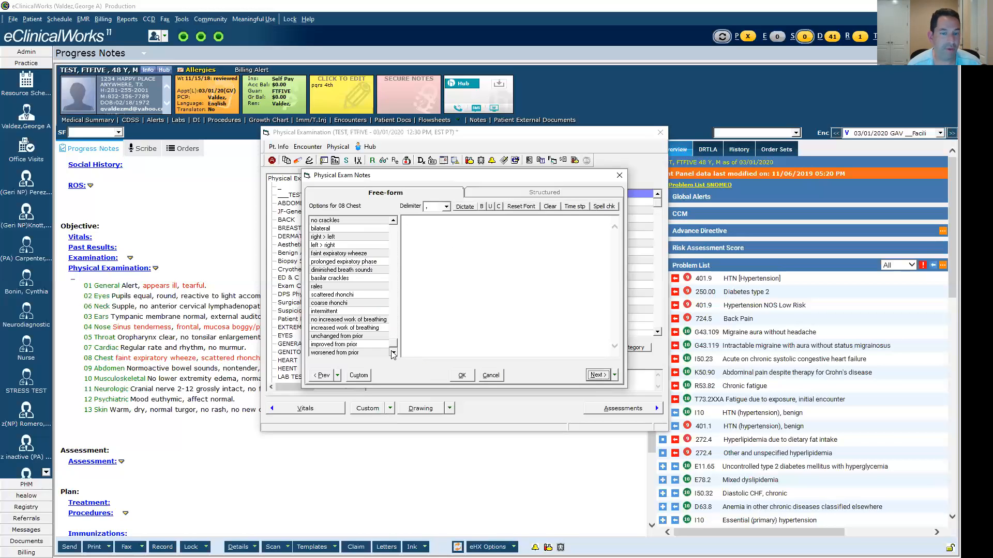
# - Examine the complete lists of finding options for 09 Abdomen and 10 Musculoskeletal
pyautogui.click(602, 377)
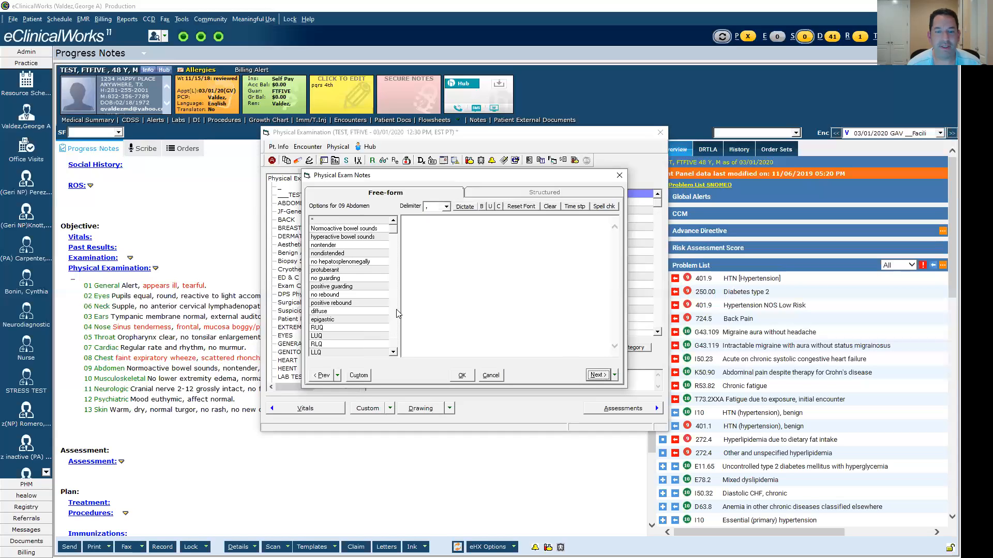
pyautogui.click(394, 352)
pyautogui.click(394, 352)
pyautogui.click(393, 352)
pyautogui.click(394, 352)
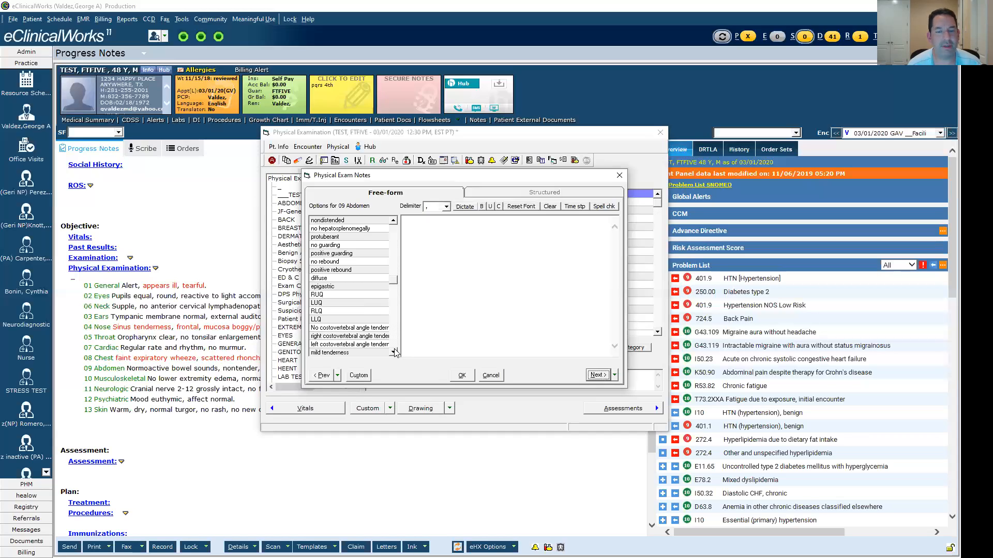
pyautogui.click(393, 352)
pyautogui.click(394, 353)
pyautogui.click(394, 352)
pyautogui.click(394, 352)
pyautogui.click(393, 352)
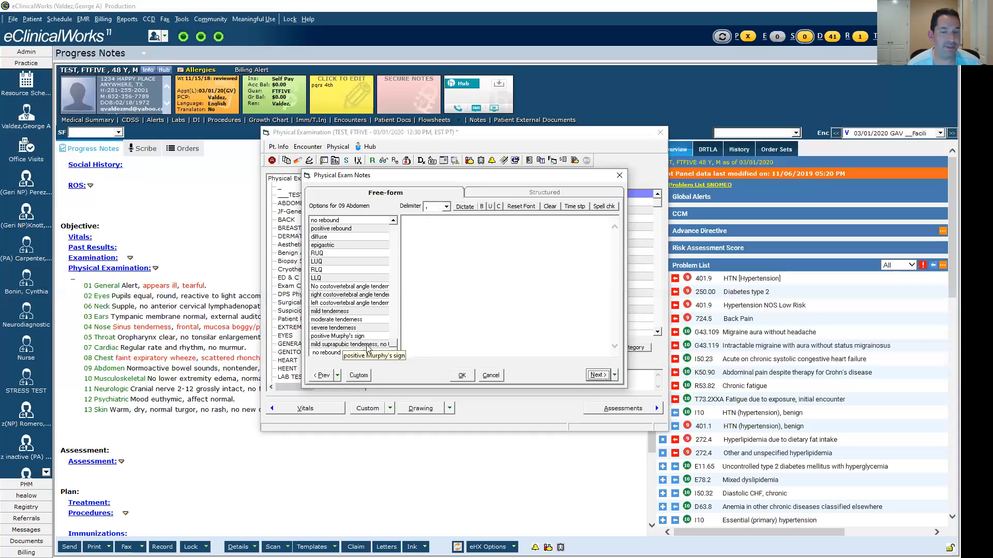
pyautogui.click(598, 375)
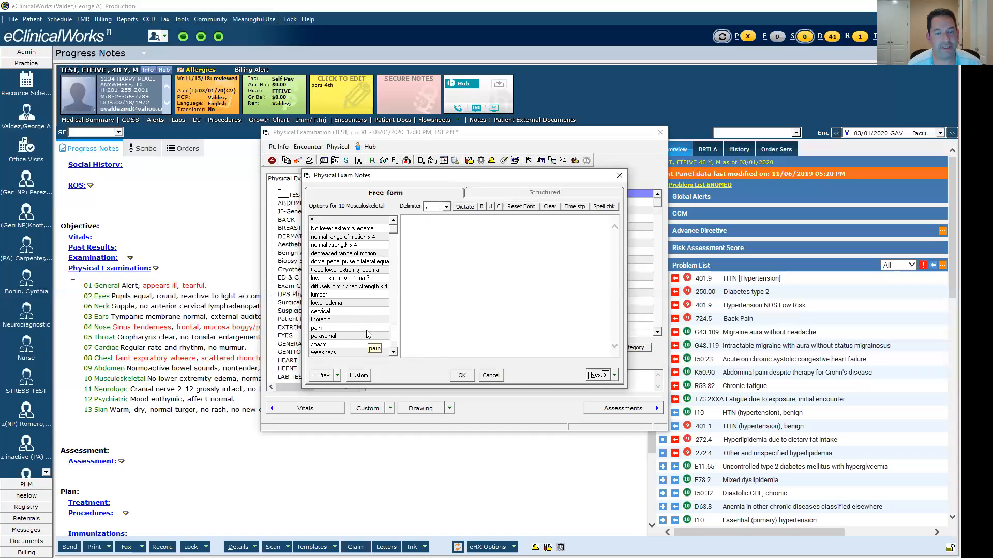
pyautogui.scroll(-5, 393, 353)
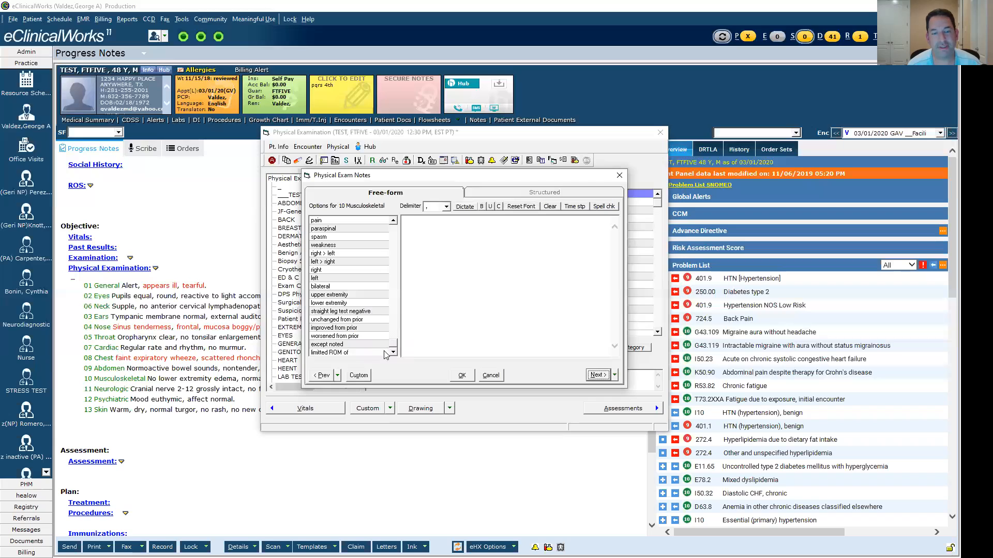
# - Examine the complete list of finding options for 11 Neurologic
pyautogui.click(597, 375)
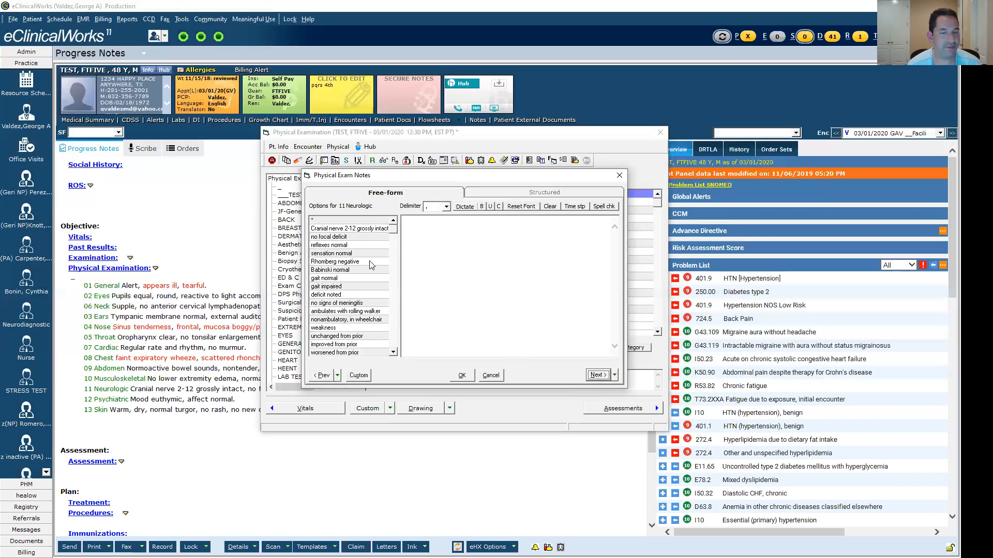
pyautogui.click(393, 352)
pyautogui.click(393, 353)
# - Review the custom observation list of 11 Neurologic with its default, color, bold and underline settings, and close it
pyautogui.click(362, 376)
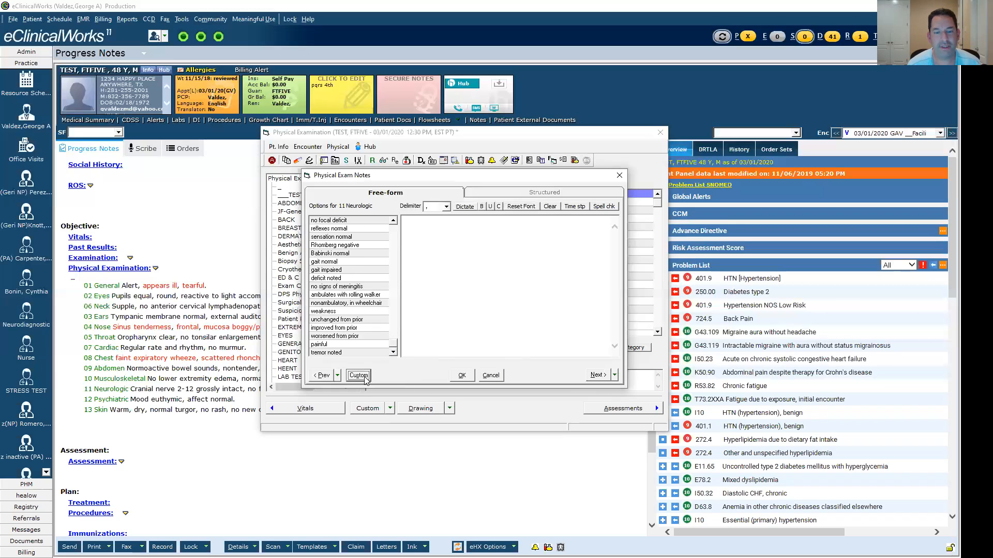
pyautogui.click(525, 317)
pyautogui.click(524, 317)
pyautogui.click(525, 318)
pyautogui.click(524, 317)
pyautogui.click(525, 318)
pyautogui.click(525, 318)
pyautogui.click(525, 318)
pyautogui.click(525, 318)
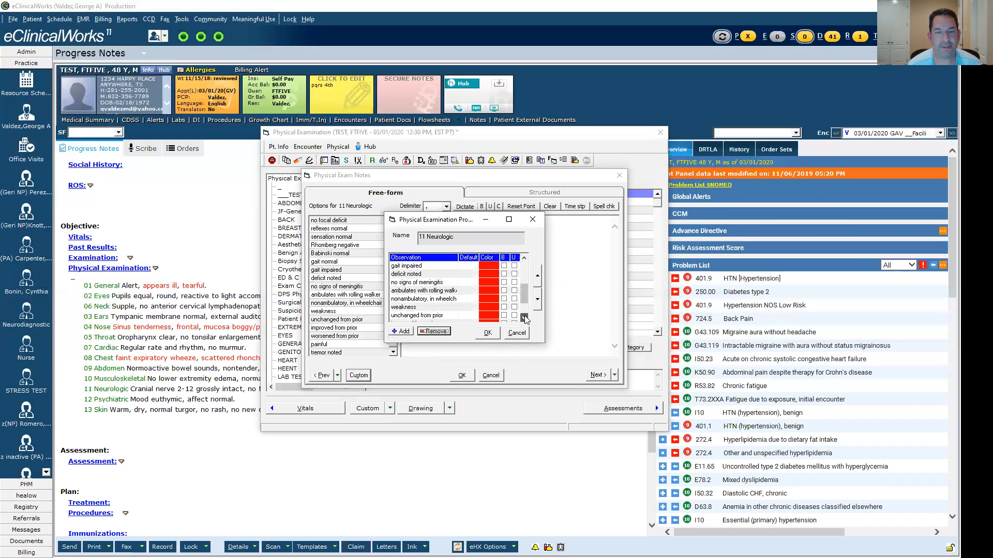
pyautogui.click(525, 318)
pyautogui.click(525, 318)
pyautogui.moveTo(525, 299); pyautogui.dragTo(524, 262)
pyautogui.click(488, 334)
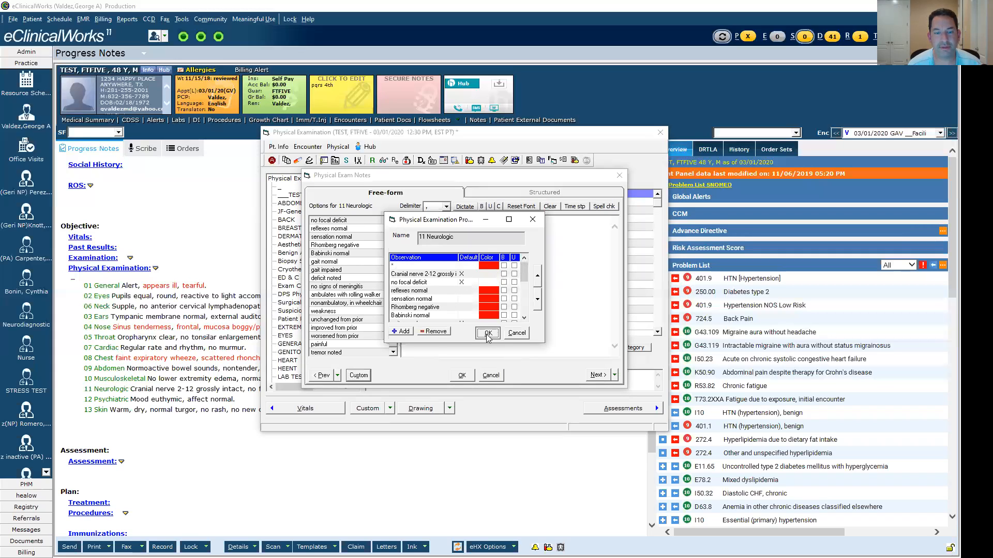
# - Examine the available finding options for 12 Psychiatric, 13 Skin and 14 Urologic
pyautogui.click(594, 377)
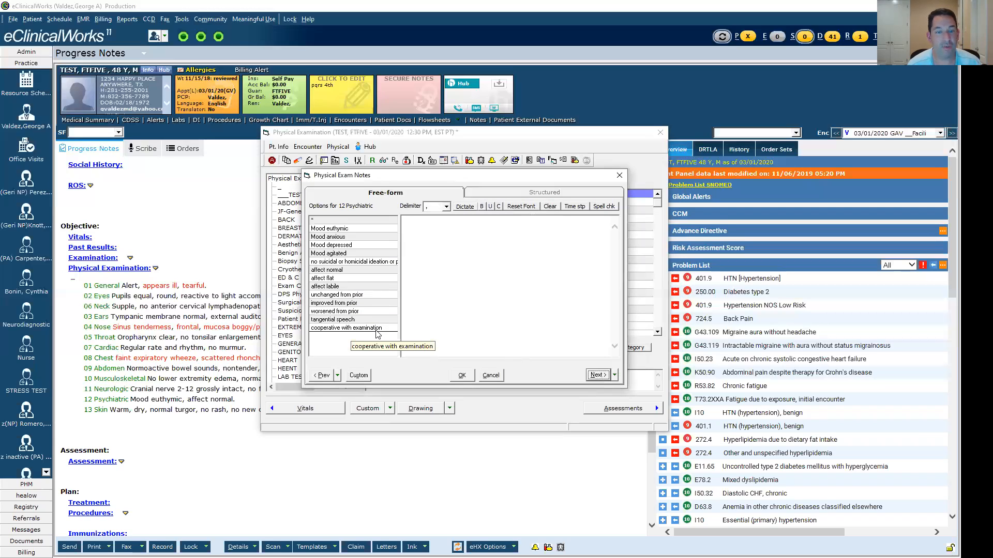
pyautogui.click(595, 376)
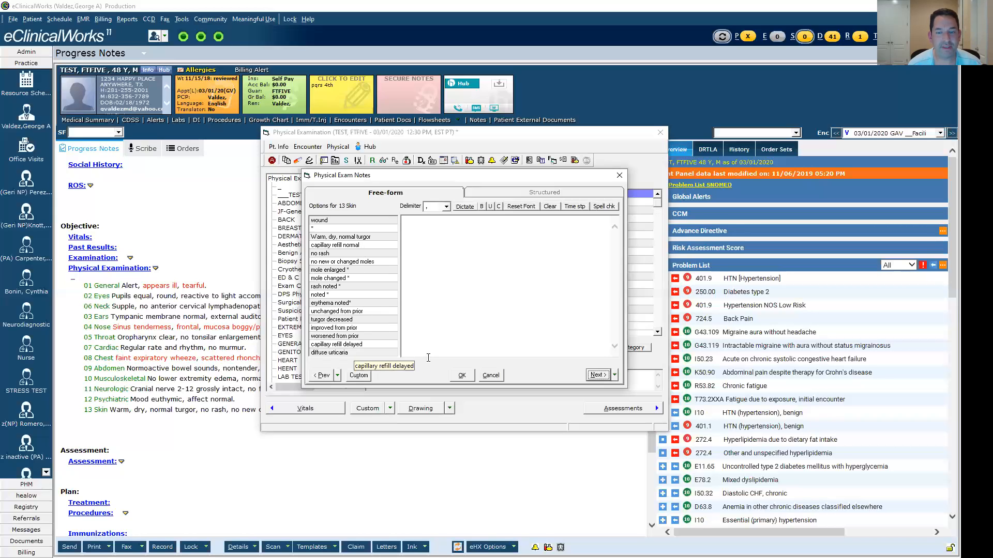
pyautogui.click(597, 376)
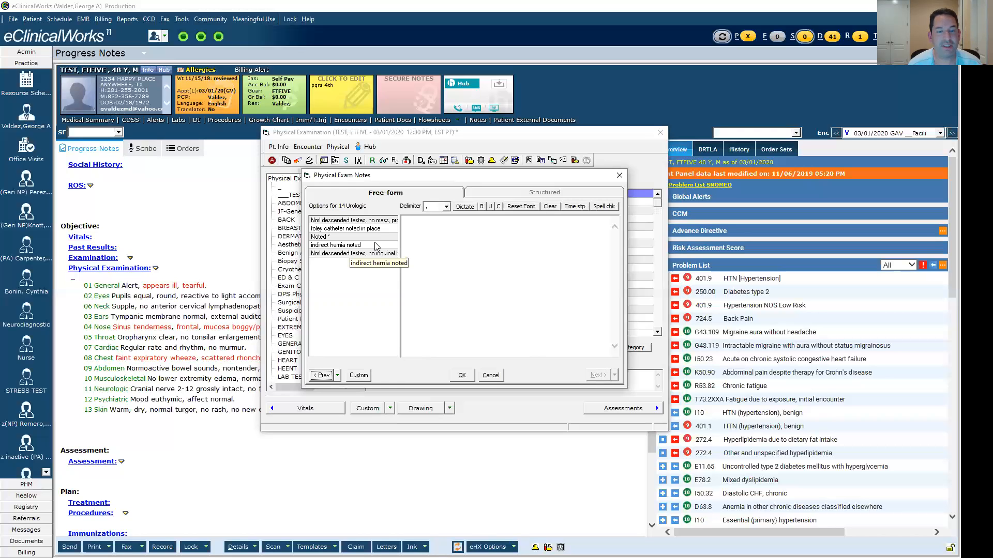
# - Try the finding Noted * for 14 Urologic, clear it and close the exam notes
pyautogui.click(350, 238)
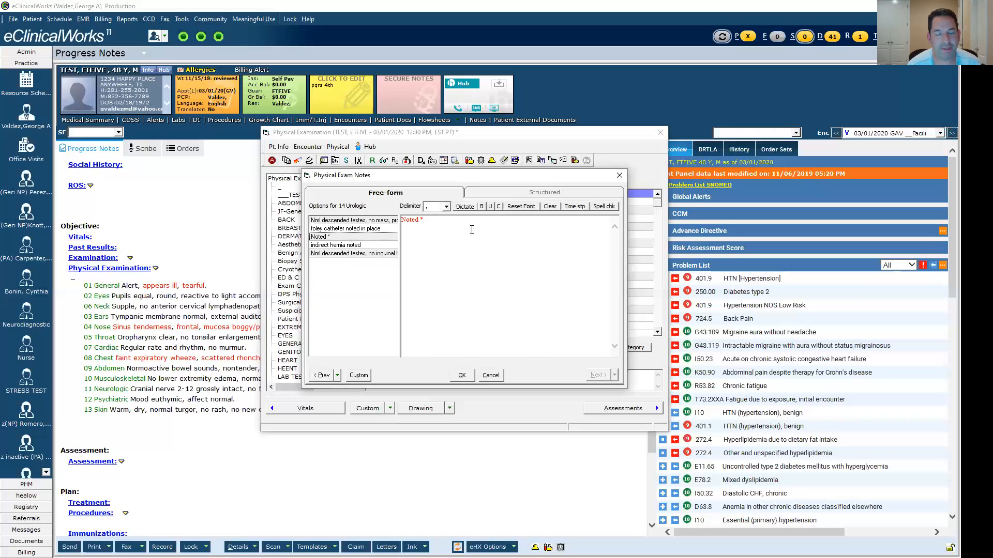
pyautogui.click(550, 206)
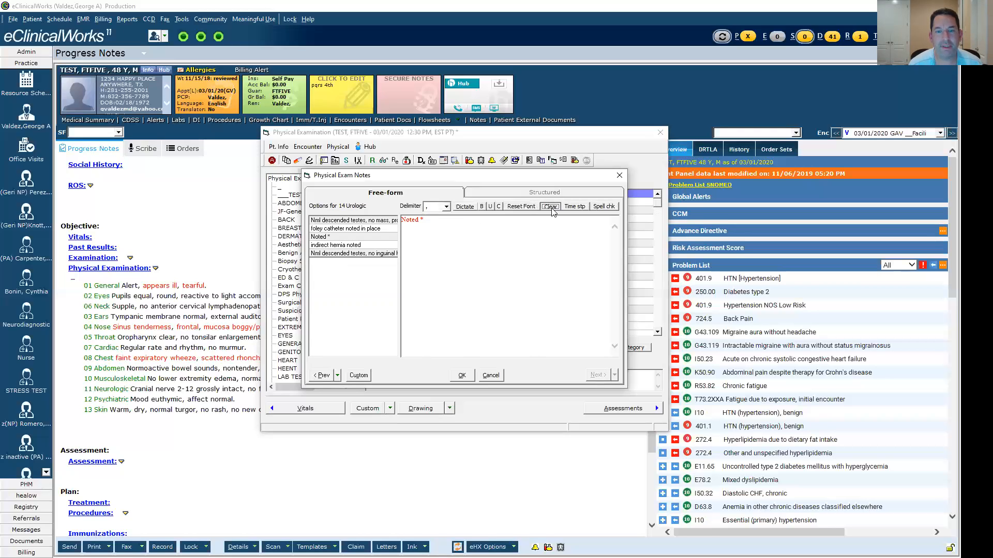
pyautogui.click(458, 375)
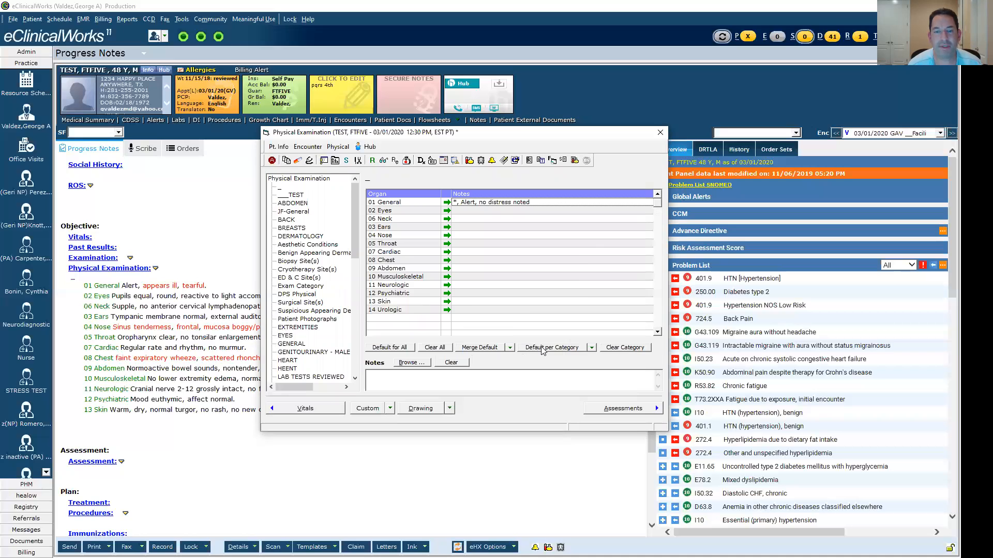
# - Fill the physical examination with the current category's default findings and return to the progress note
pyautogui.click(543, 351)
pyautogui.click(509, 319)
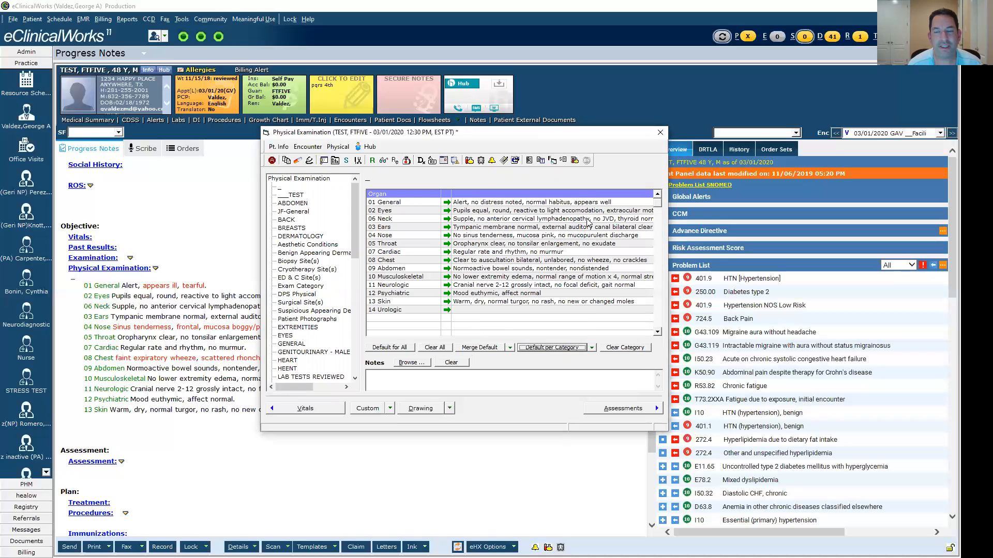
pyautogui.click(660, 132)
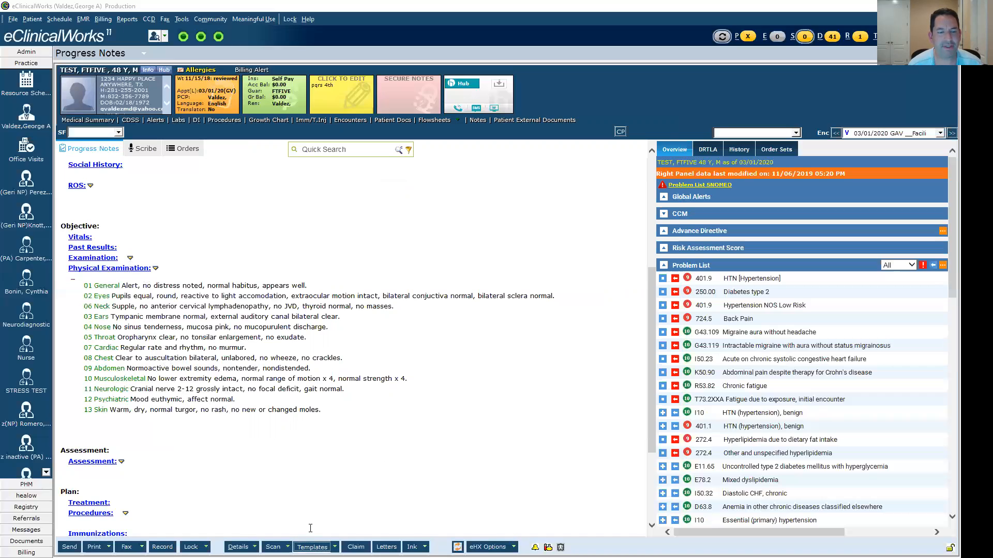
# - Copy the generic Telemedicine template into the progress note, overwriting the existing information in its sections
pyautogui.click(312, 547)
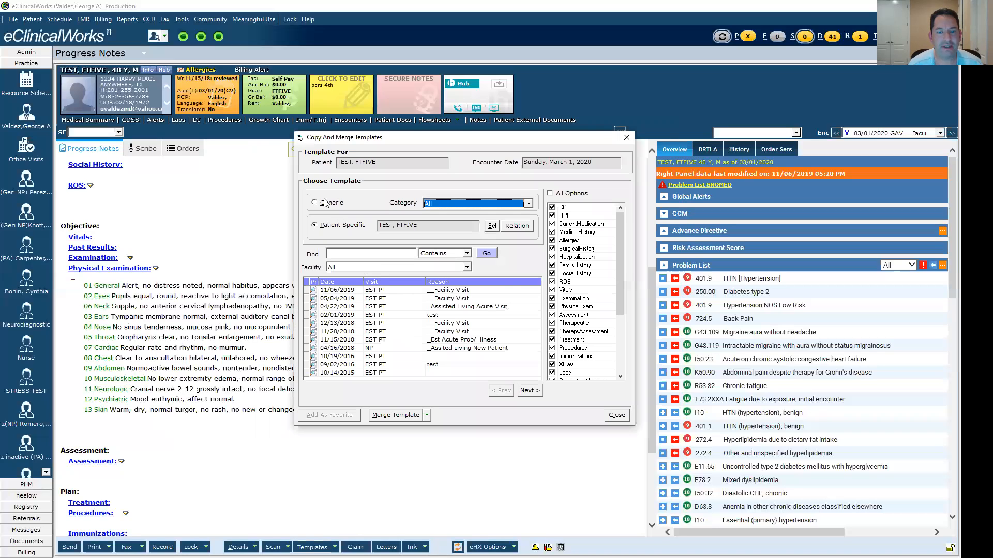
pyautogui.click(325, 203)
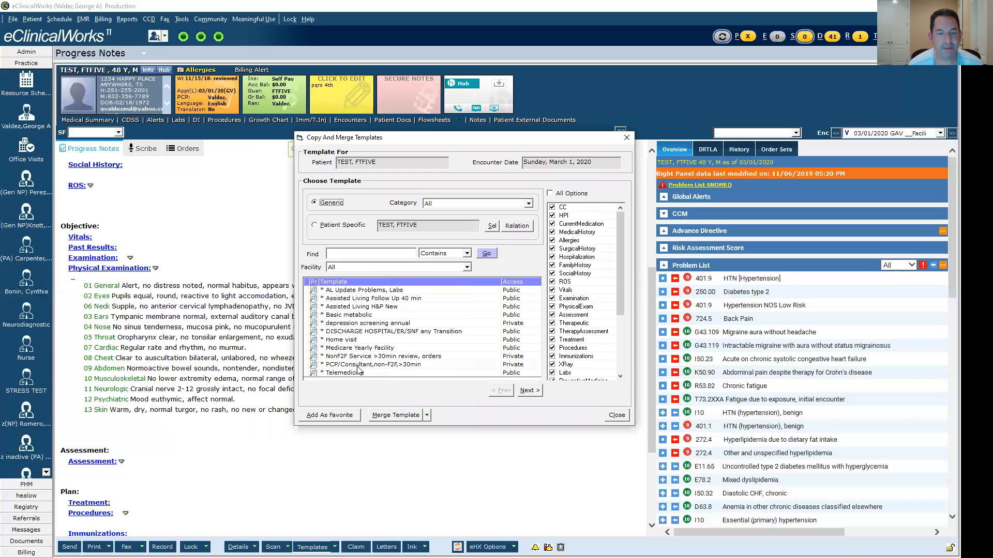
pyautogui.click(360, 373)
pyautogui.click(427, 414)
pyautogui.click(376, 422)
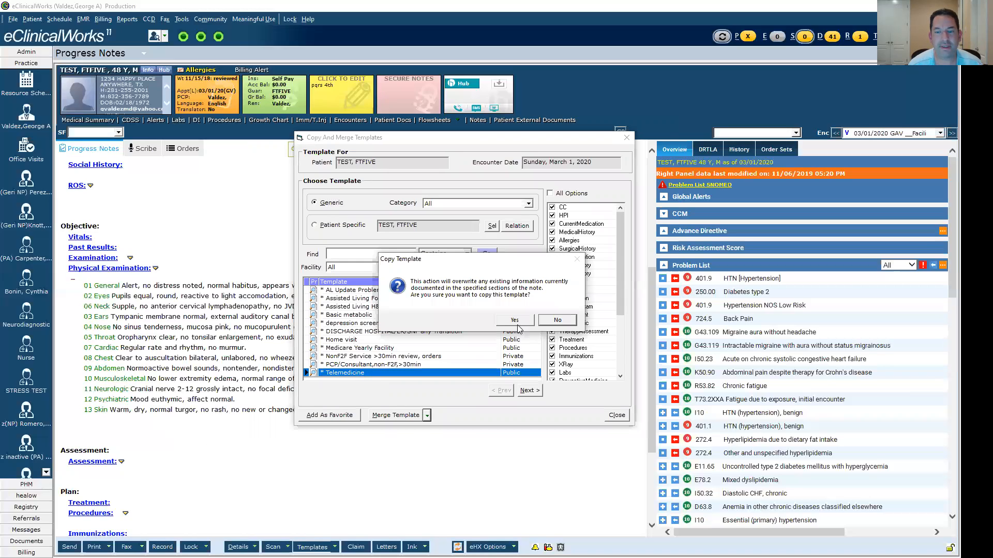
pyautogui.press('Return')
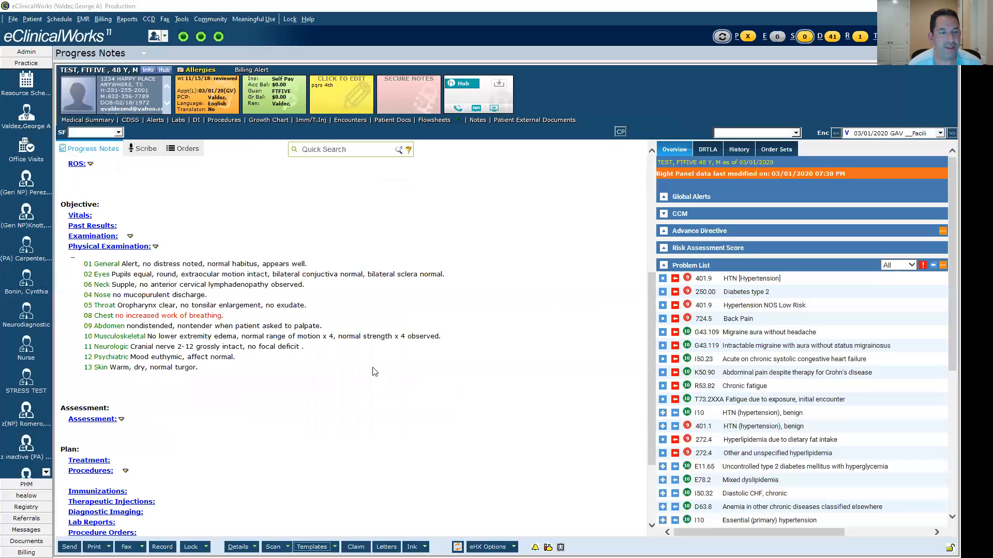